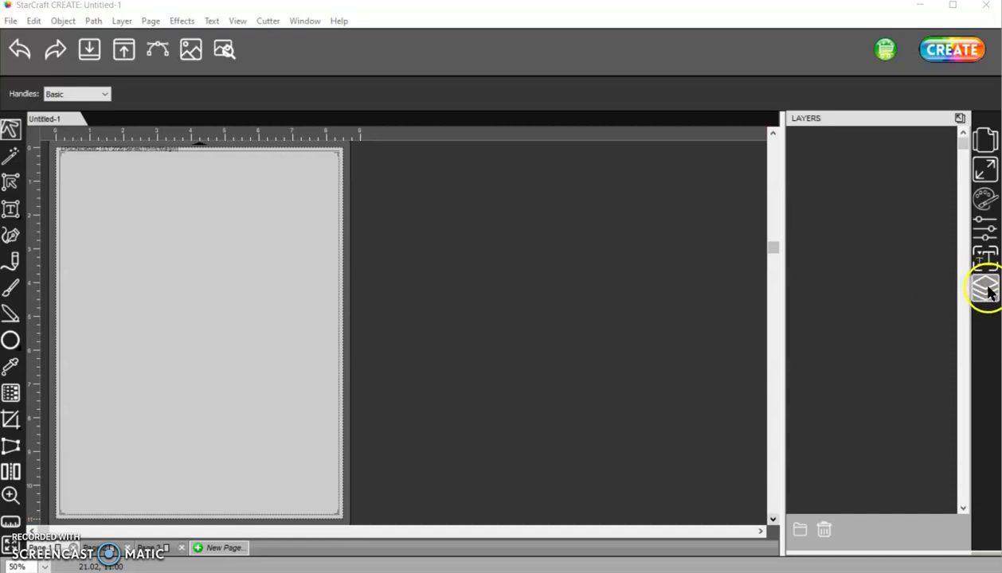
# - Place the image DOG.jpg from the desktop on the upper part of the page
pyautogui.click(12, 21)
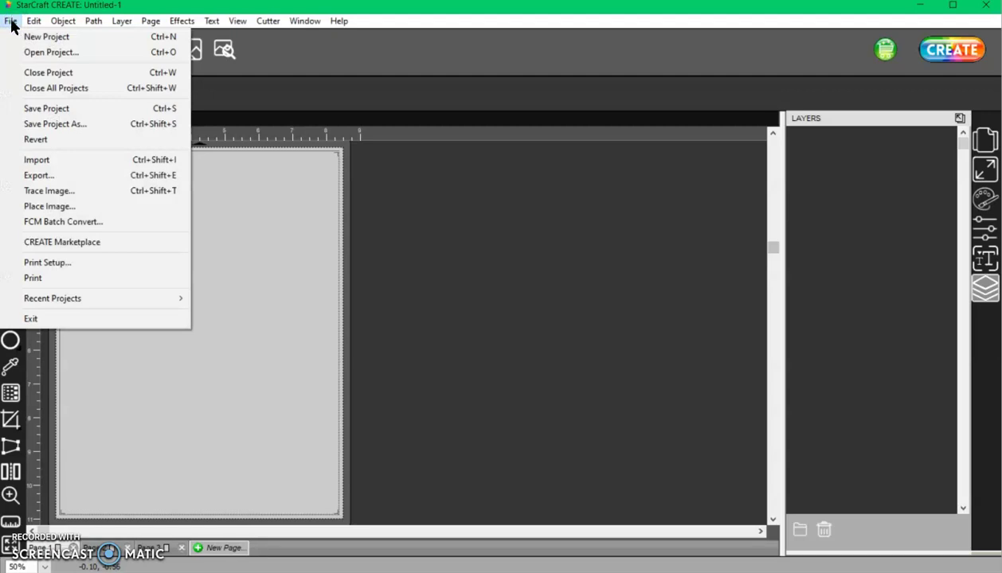
pyautogui.click(73, 206)
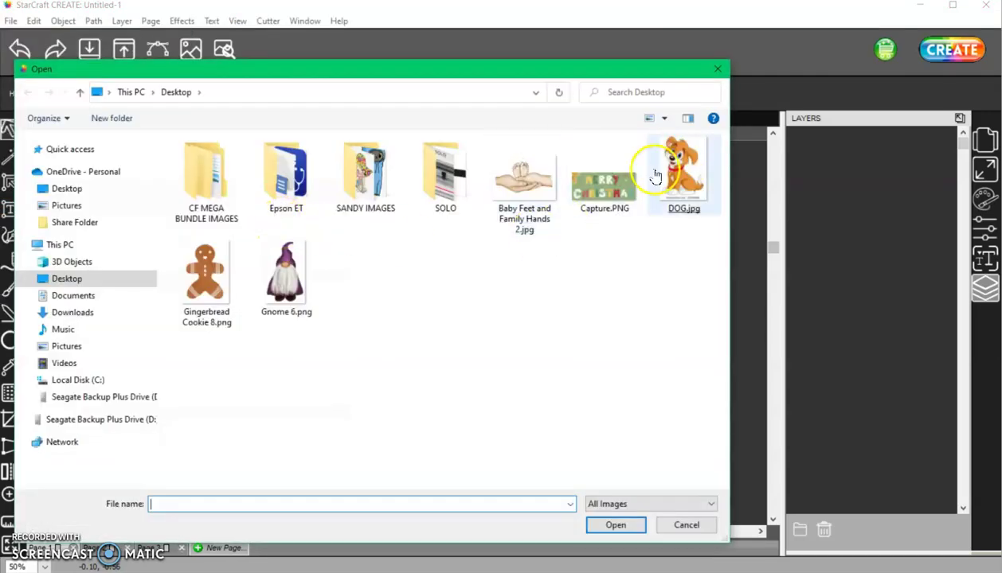
pyautogui.click(669, 168)
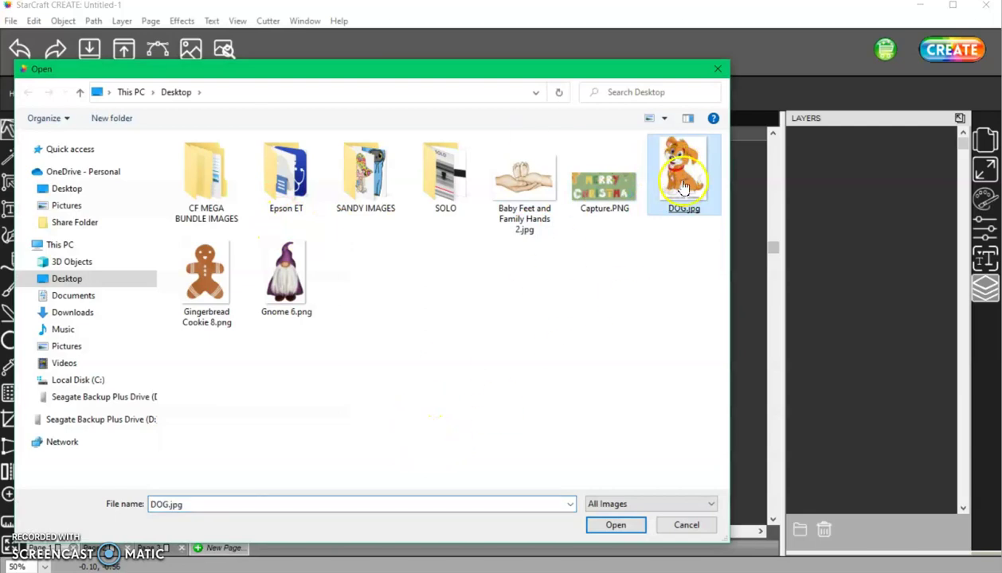
pyautogui.click(613, 525)
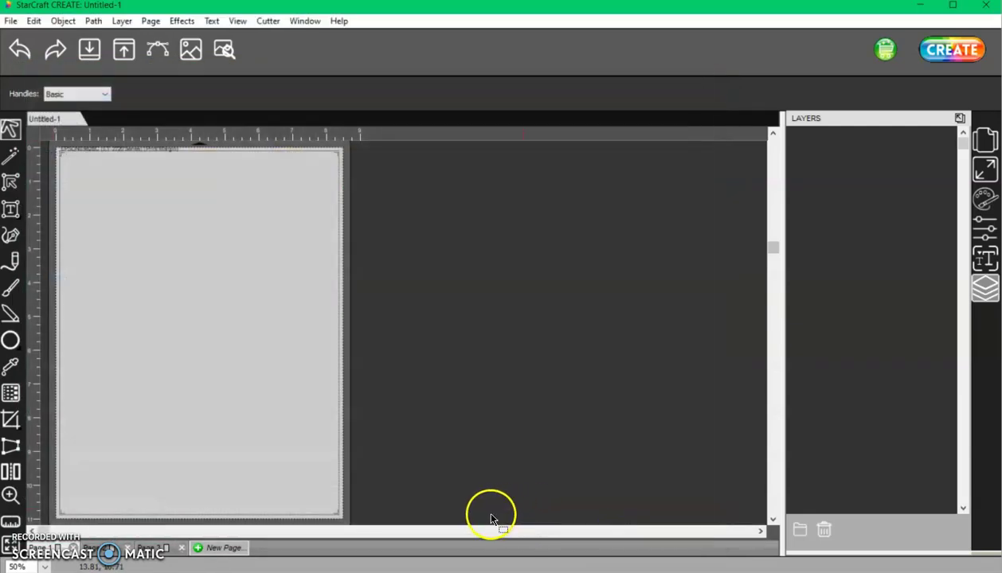
pyautogui.moveTo(187, 306); pyautogui.dragTo(203, 284)
# - Preview the page's cut lines and printable content, toggling the printable display off and back on
pyautogui.click(225, 49)
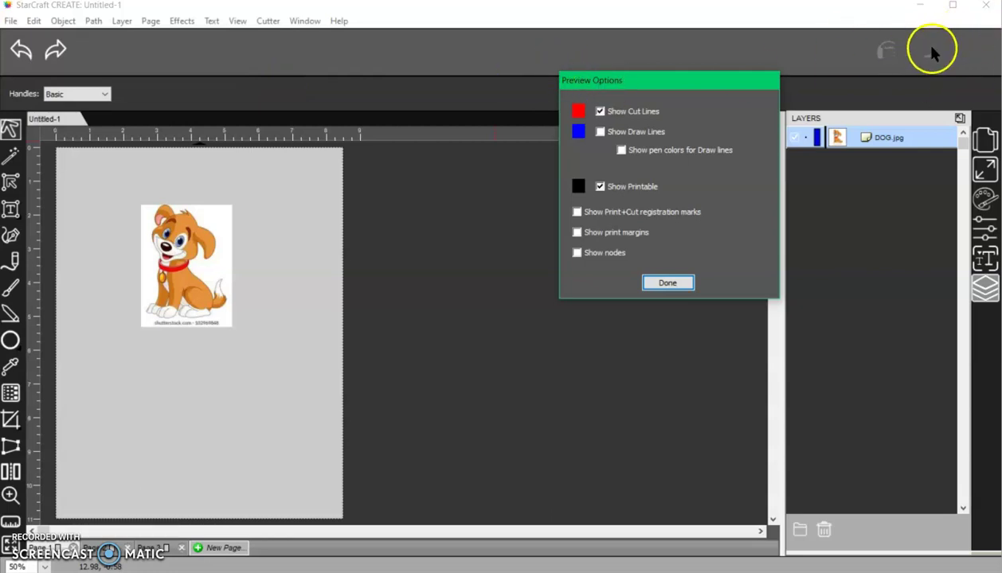
pyautogui.click(600, 188)
pyautogui.click(600, 188)
pyautogui.click(667, 283)
pyautogui.click(141, 299)
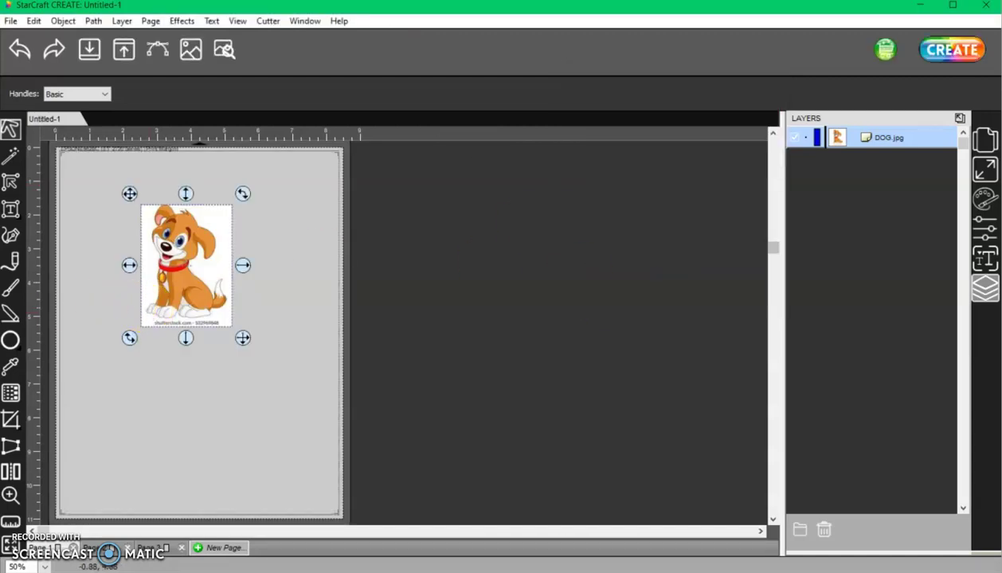
# - Draw a circle about 3.67 in across over the dog image
pyautogui.click(12, 341)
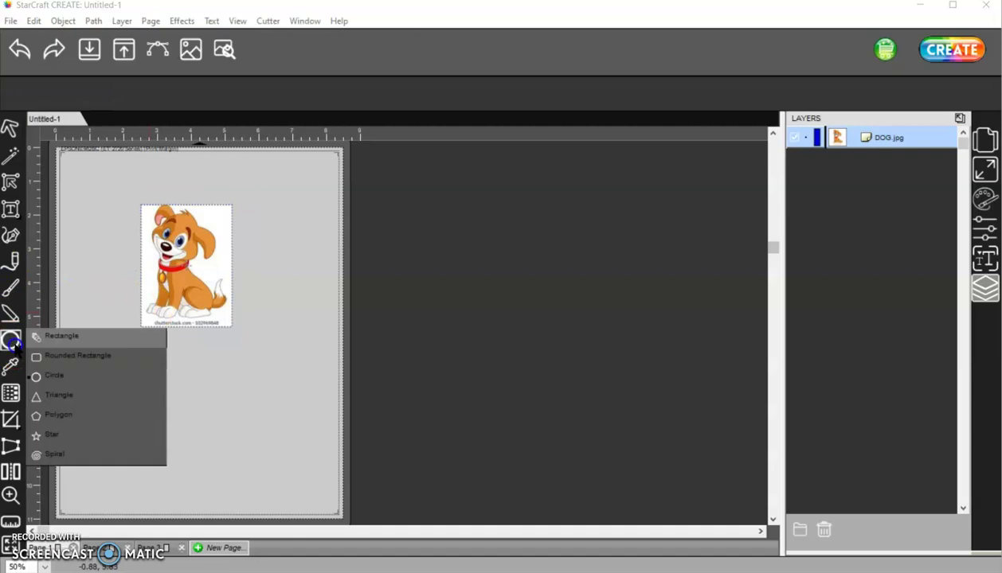
pyautogui.click(49, 376)
pyautogui.moveTo(118, 188); pyautogui.dragTo(221, 319)
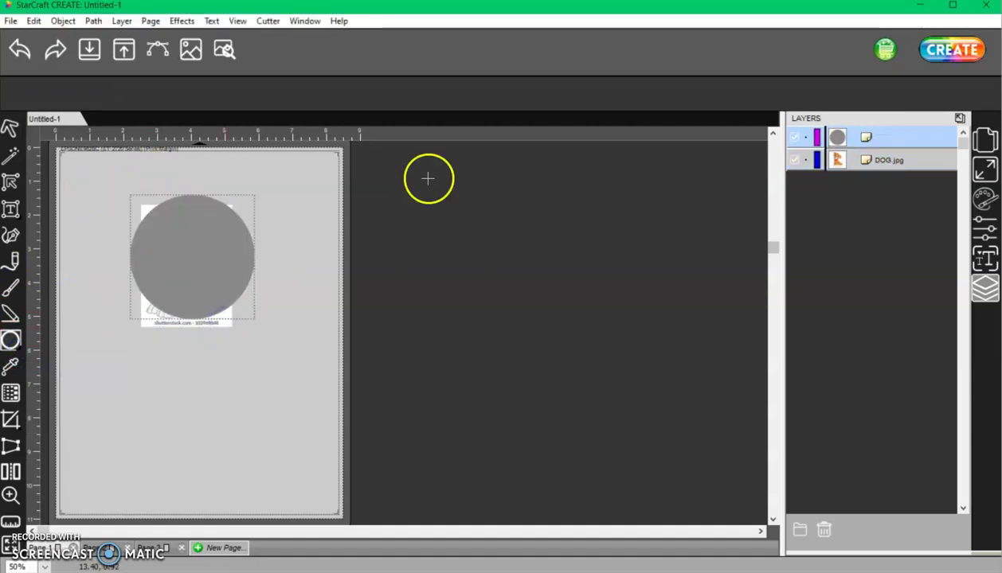
# - Fill the circle with white and set its stroke to None
pyautogui.click(984, 199)
pyautogui.click(920, 141)
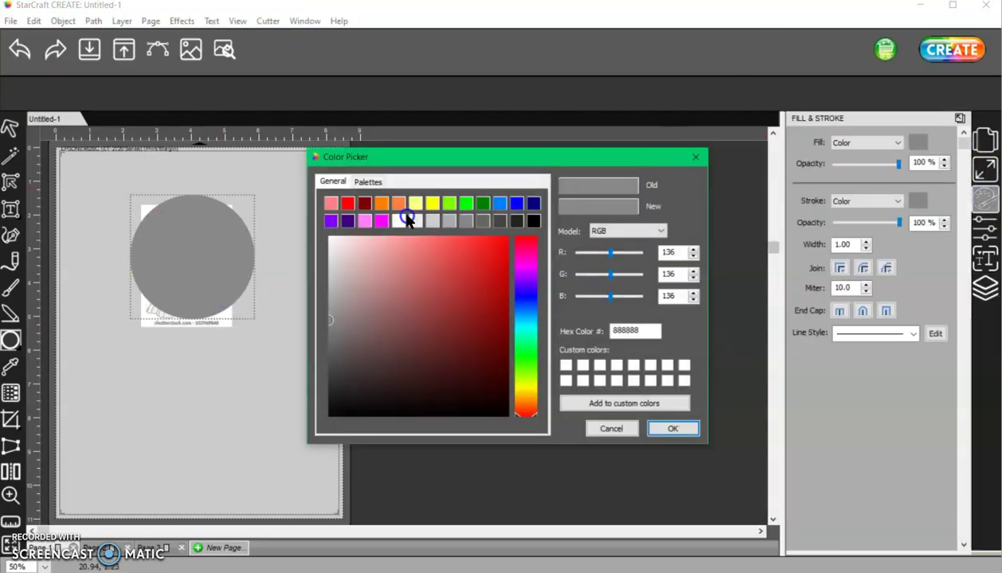
pyautogui.click(399, 220)
pyautogui.click(674, 429)
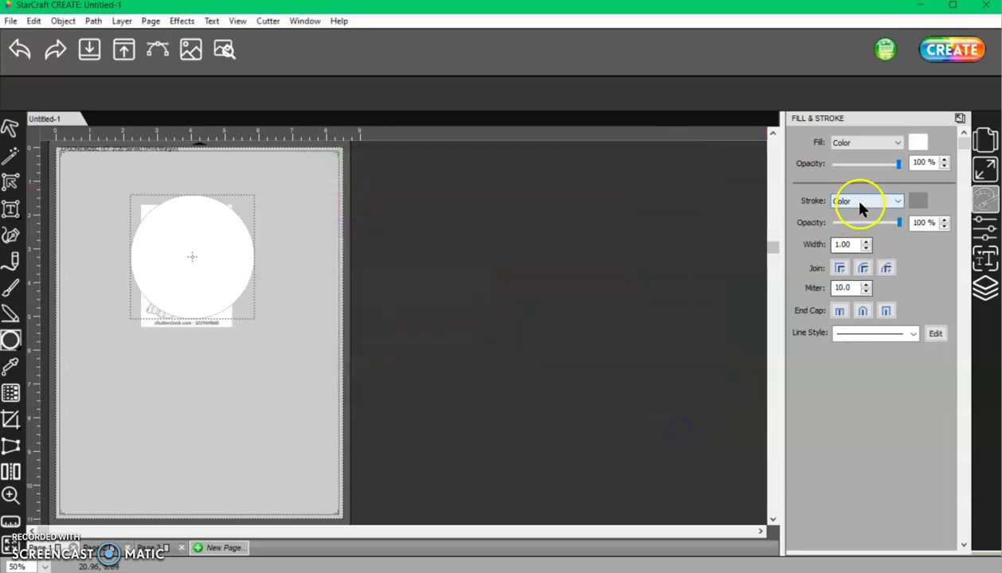
pyautogui.click(861, 201)
pyautogui.click(852, 213)
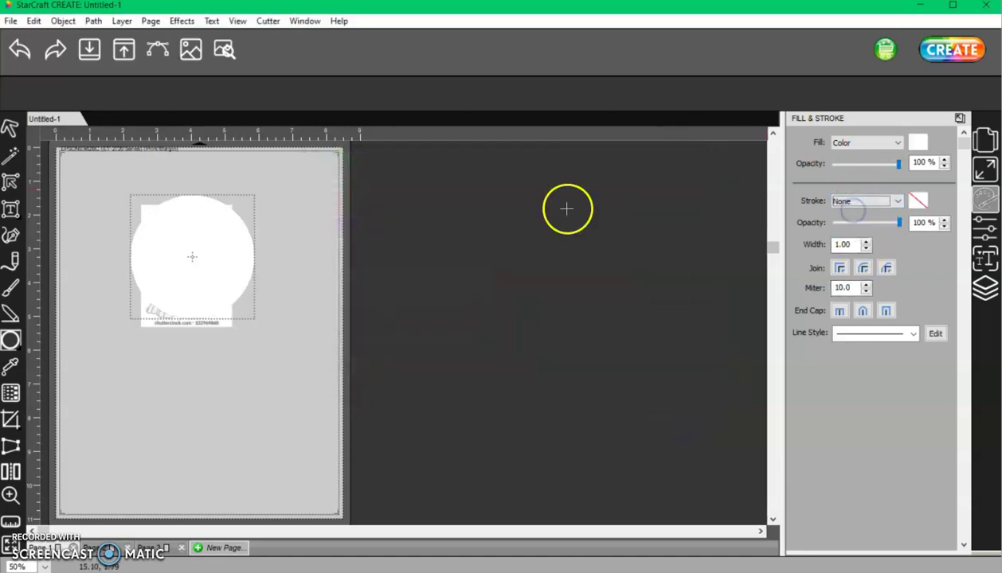
# - Lower the circle's fill opacity to 50% and shift the circle so it lies over the dog
pyautogui.moveTo(899, 163); pyautogui.dragTo(865, 163)
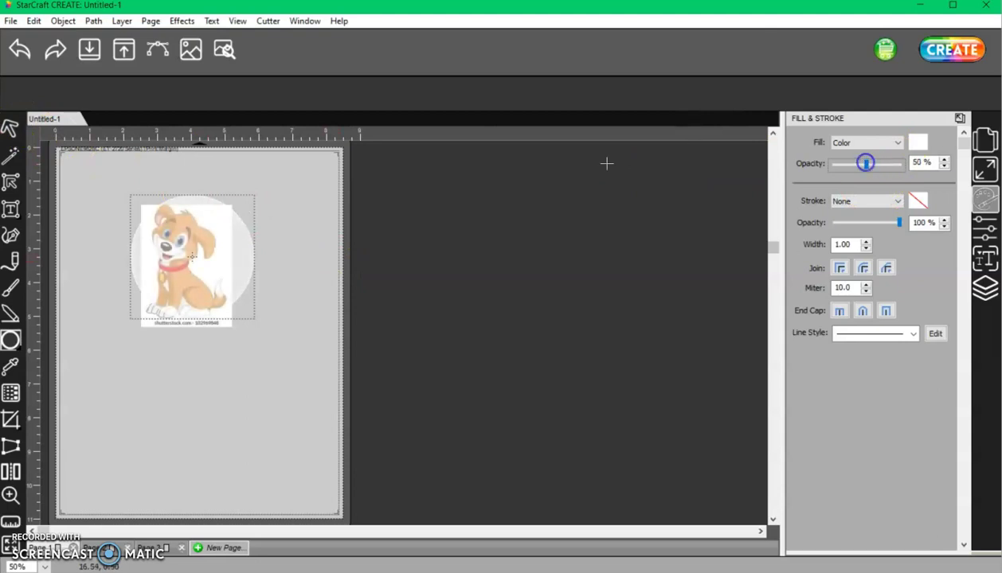
pyautogui.click(10, 128)
pyautogui.click(212, 248)
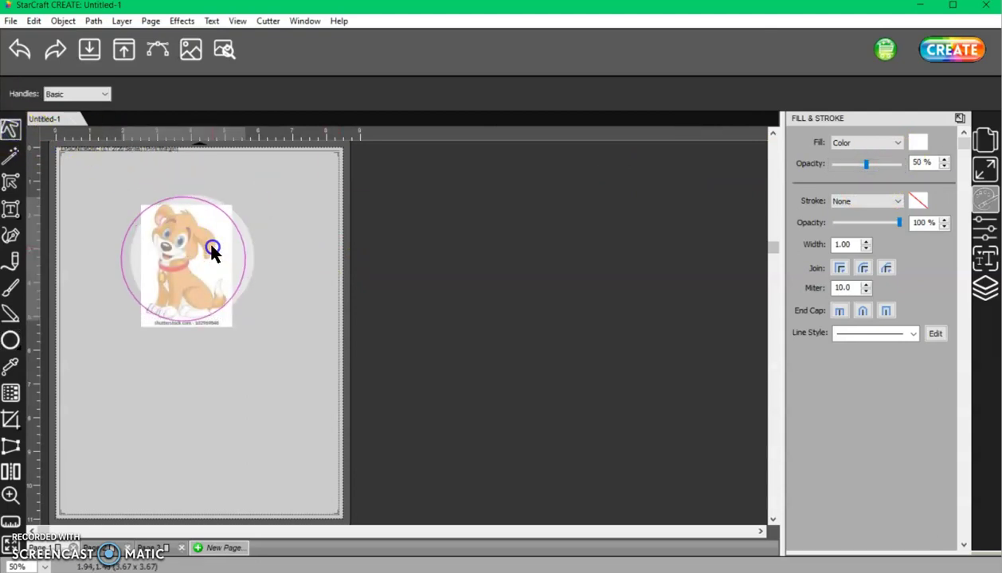
pyautogui.click(212, 248)
# - Enlarge the circle to about 3.72 in and centre it around the dog image
pyautogui.keyDown('ctrl'); pyautogui.scroll(3, 212, 253); pyautogui.keyUp('ctrl')
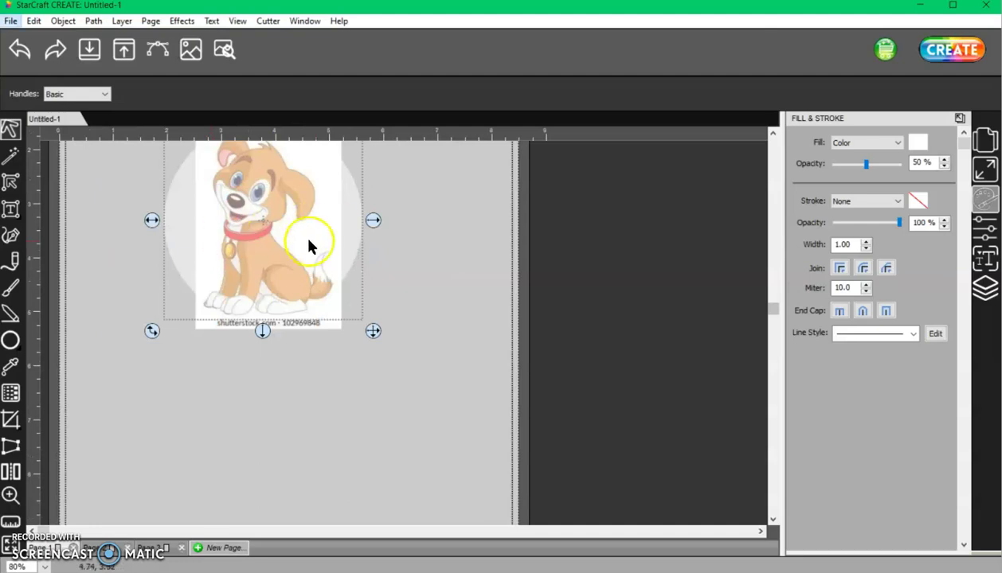
pyautogui.moveTo(771, 307); pyautogui.dragTo(748, 204)
pyautogui.click(351, 298)
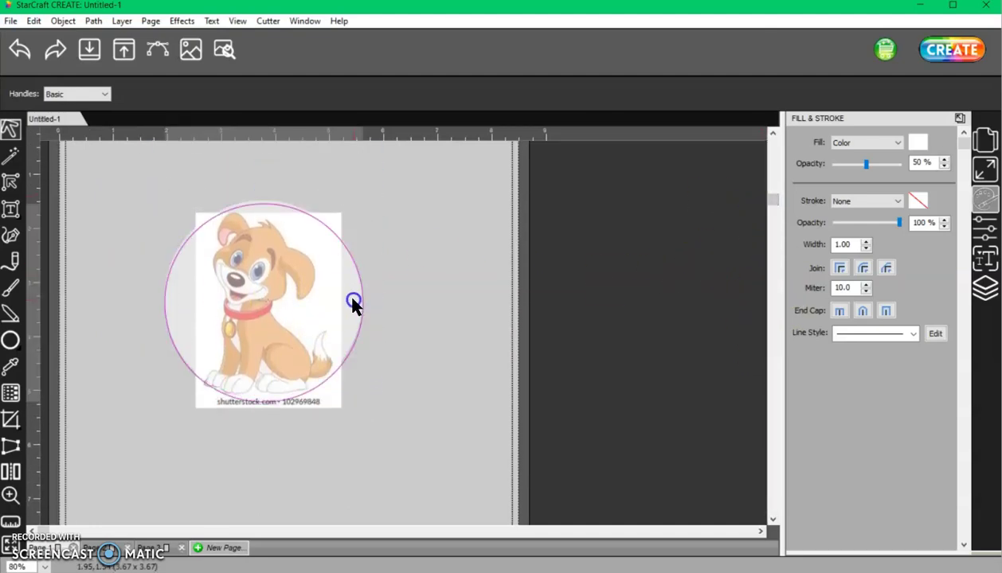
pyautogui.click(353, 303)
pyautogui.moveTo(372, 413); pyautogui.dragTo(376, 423)
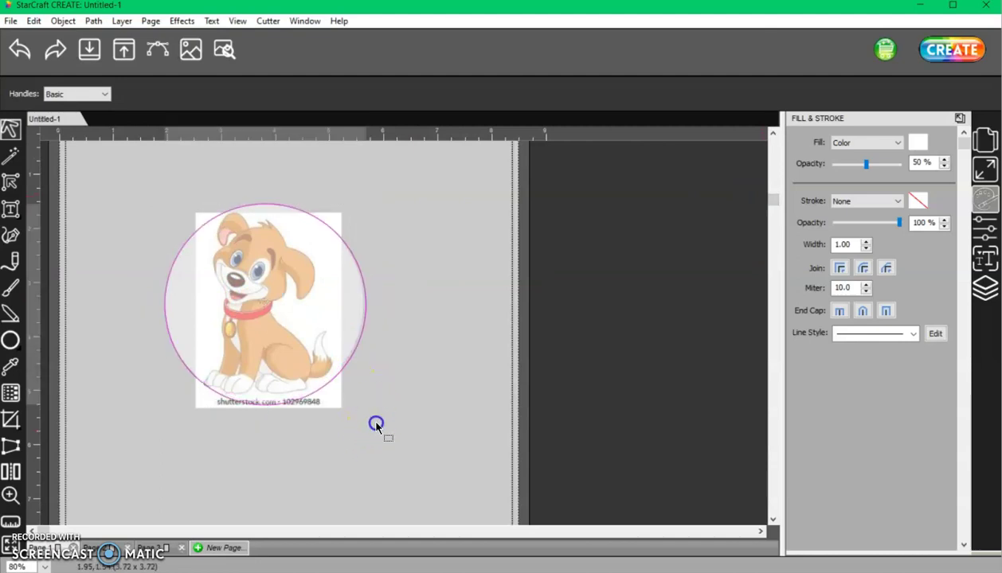
pyautogui.click(326, 351)
pyautogui.moveTo(347, 340); pyautogui.dragTo(344, 338)
pyautogui.click(344, 336)
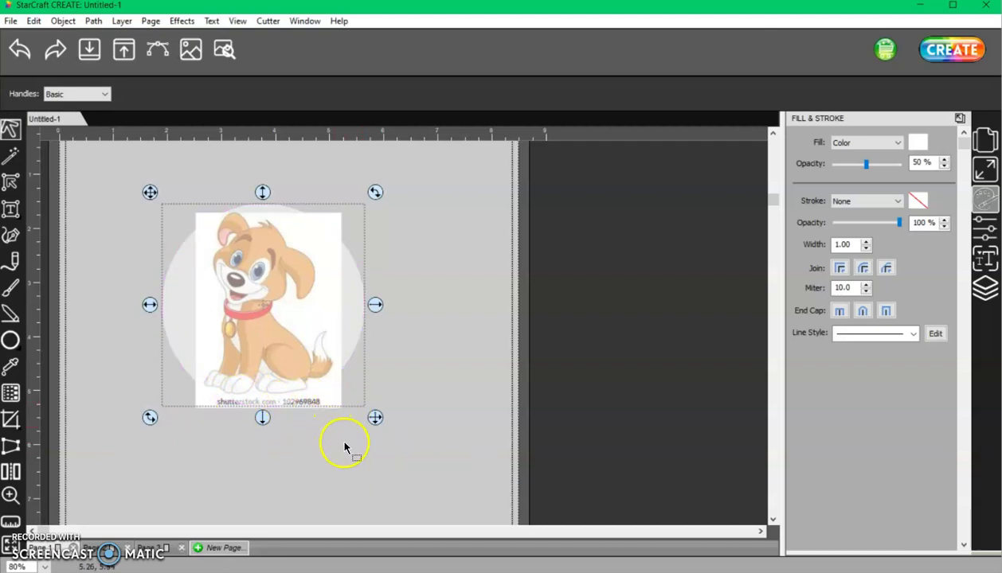
# - Set the circle's fill opacity to 100% and reorder its layer beneath DOG.jpg
pyautogui.moveTo(865, 163); pyautogui.dragTo(904, 164)
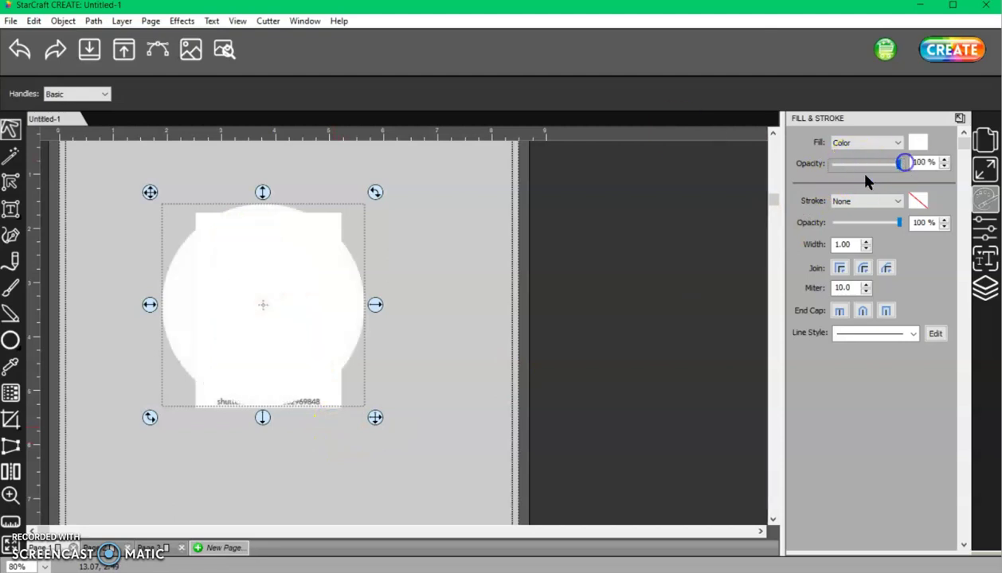
pyautogui.click(982, 287)
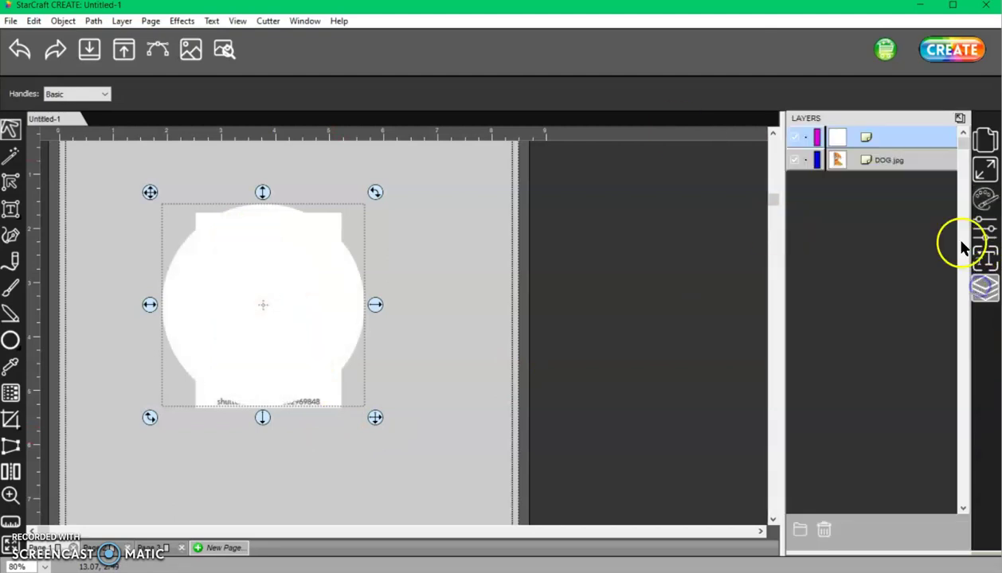
pyautogui.moveTo(889, 137); pyautogui.dragTo(868, 170)
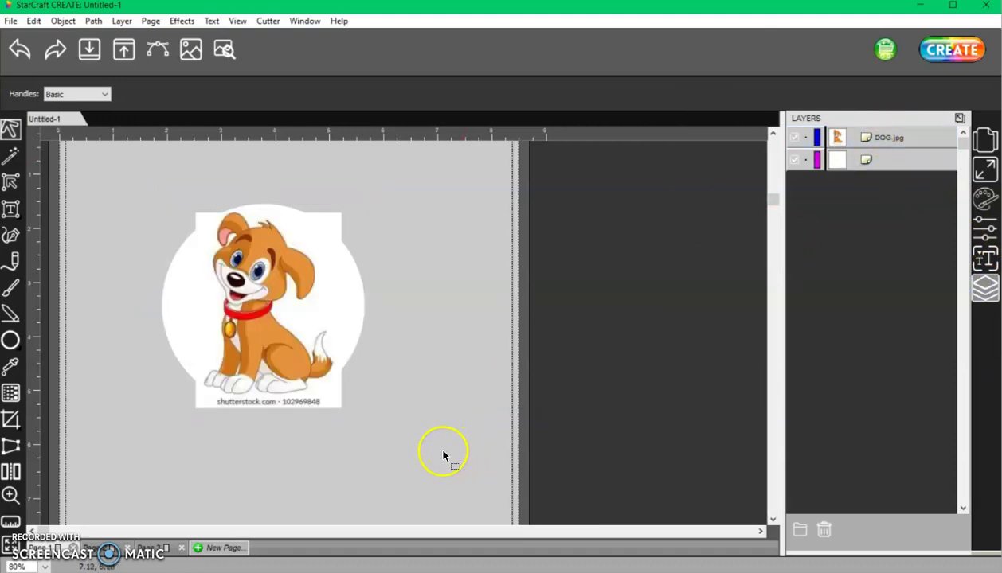
# - Scale the dog image and circle together to a width of 2 in, keeping proportions
pyautogui.moveTo(440, 471); pyautogui.dragTo(101, 156)
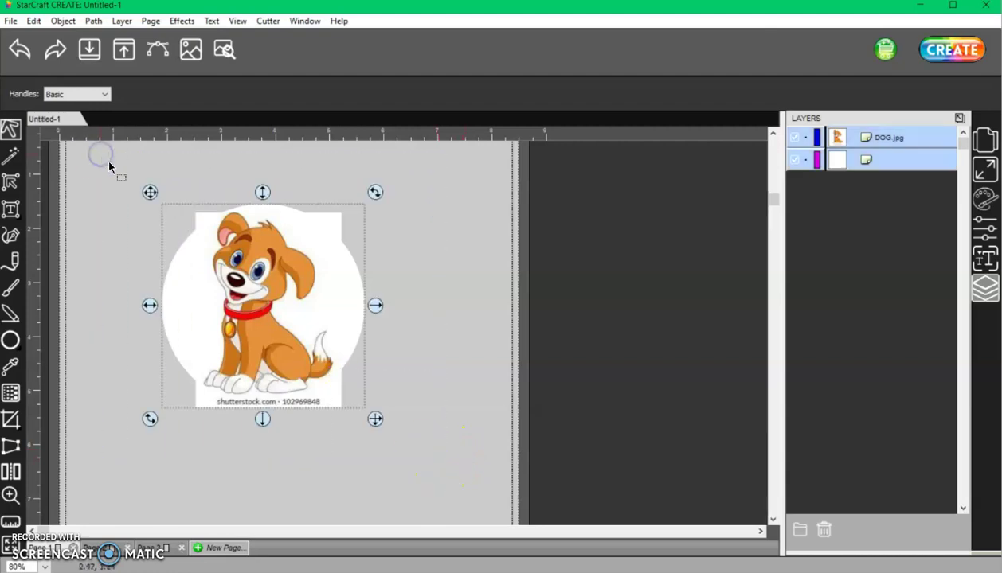
pyautogui.click(985, 168)
pyautogui.click(850, 258)
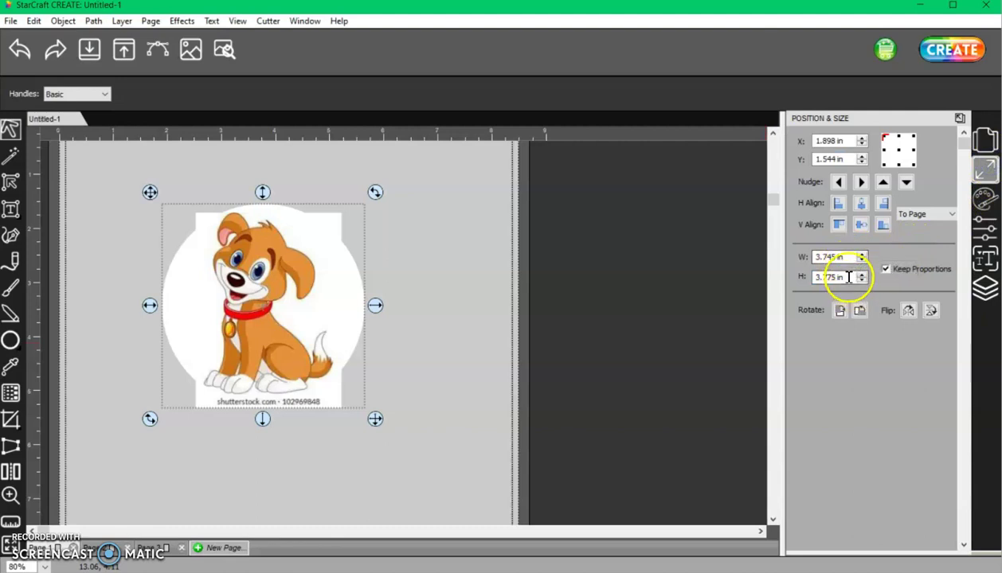
pyautogui.doubleClick(847, 259)
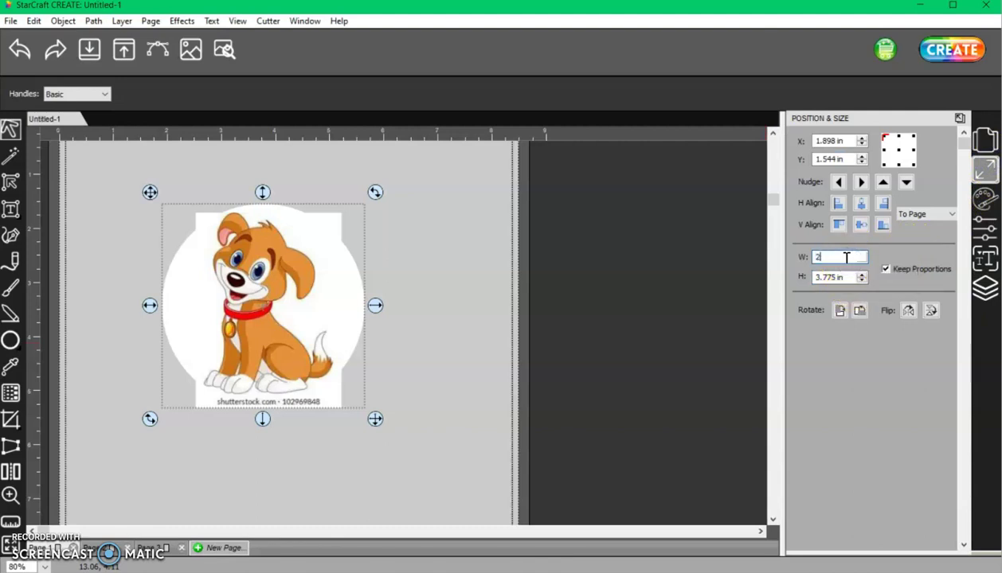
pyautogui.write('2.')
pyautogui.press('Tab')
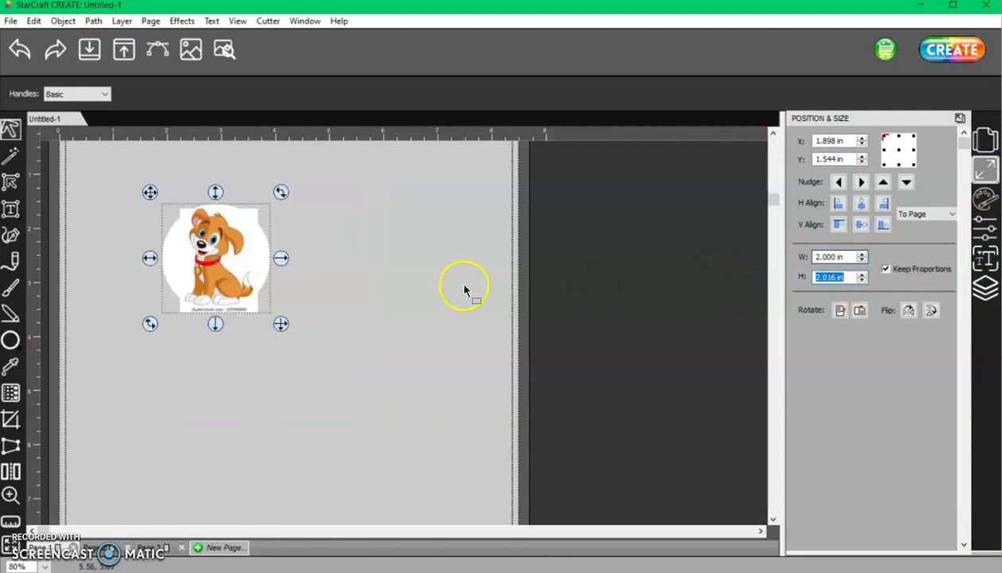
# - Move the dog image and circle together into the page's upper-left corner, just inside the print margin
pyautogui.click(233, 279)
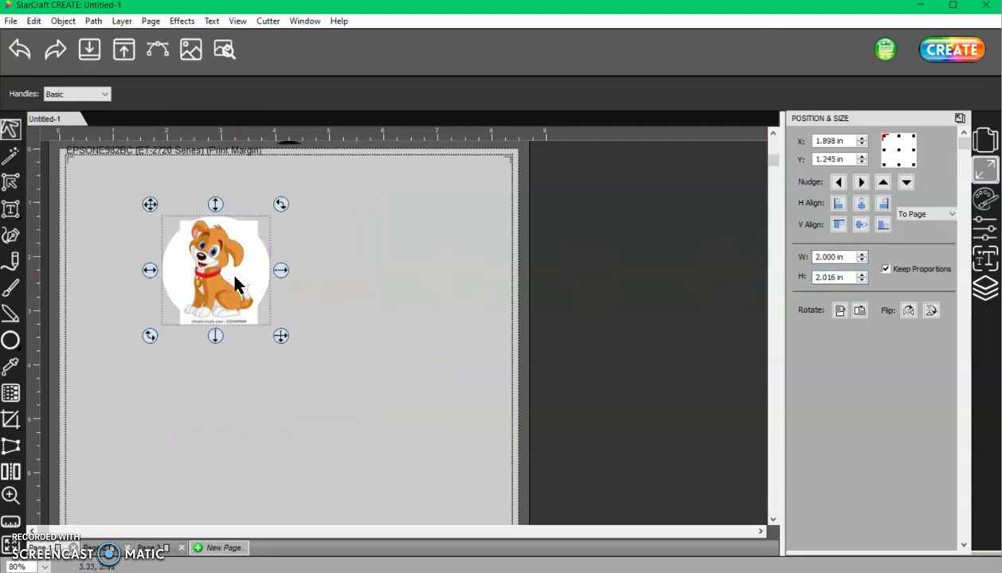
pyautogui.click(986, 286)
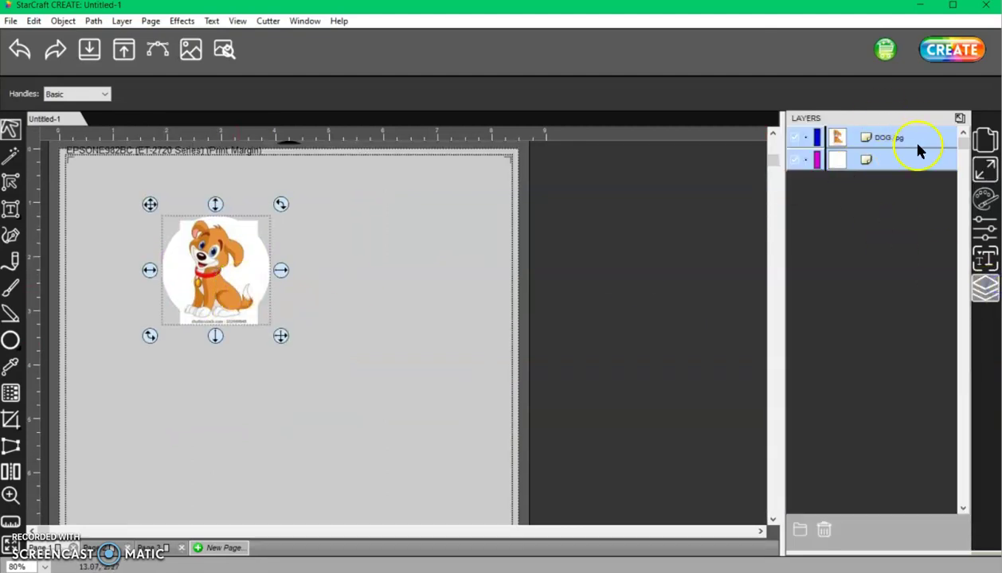
pyautogui.click(233, 279)
pyautogui.moveTo(232, 279); pyautogui.dragTo(140, 215)
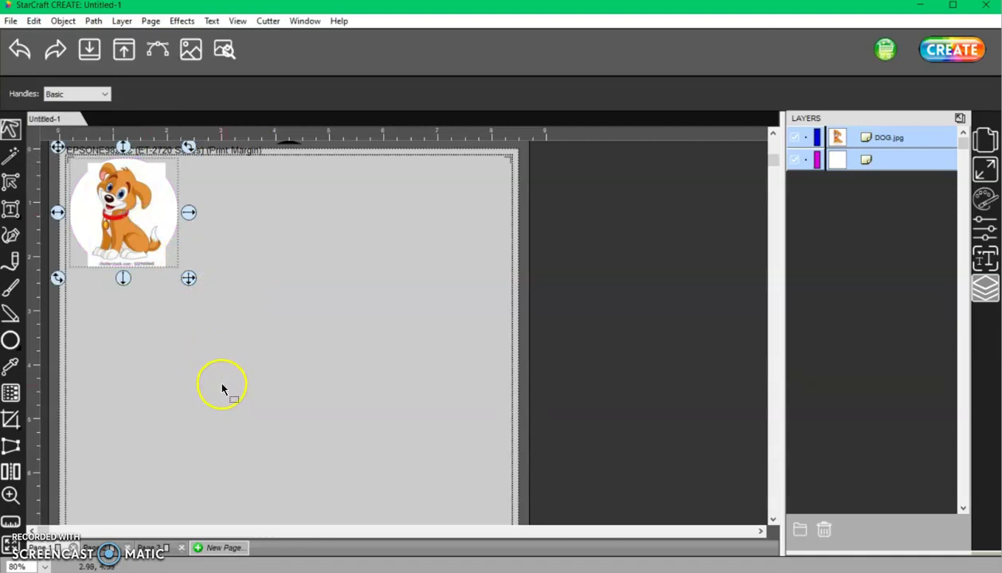
pyautogui.hotkey('ctrl', 'd')
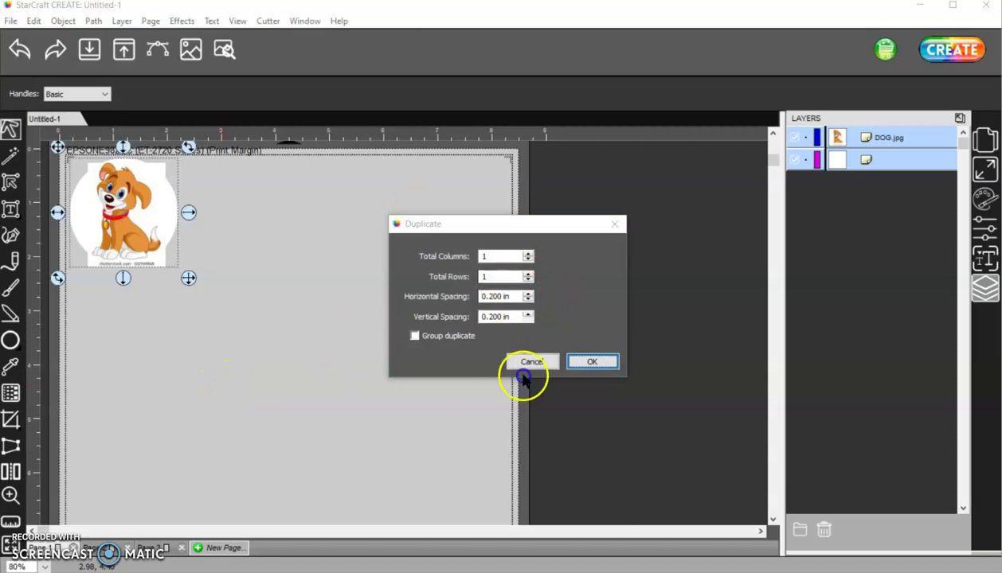
pyautogui.click(548, 360)
# - Check the DOG.jpg layer's cut line type and set the circle's cut line type to (Print+Cut) Cut Only
pyautogui.click(900, 159)
pyautogui.click(892, 137)
pyautogui.click(981, 230)
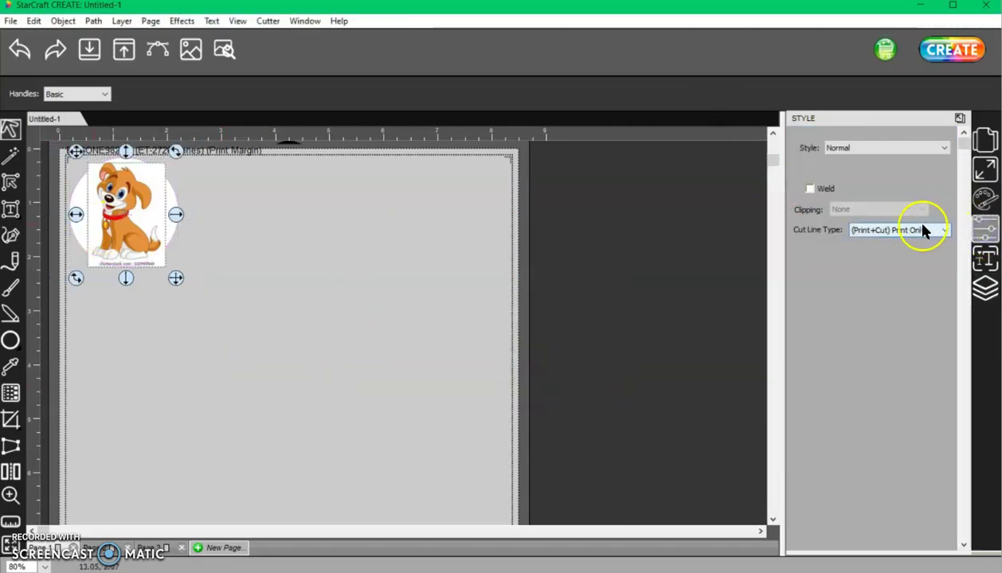
pyautogui.click(985, 289)
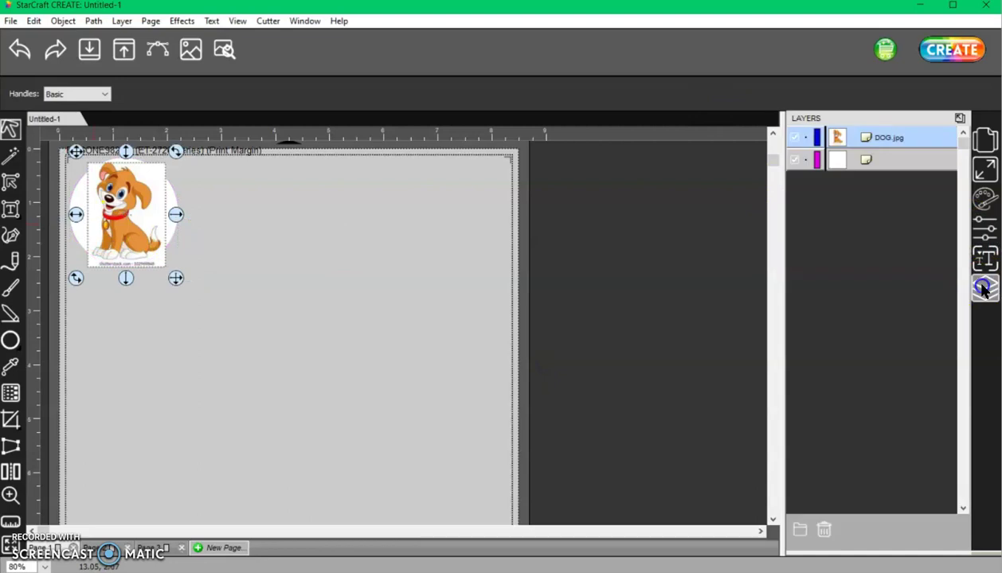
pyautogui.click(902, 159)
pyautogui.click(984, 230)
pyautogui.click(903, 233)
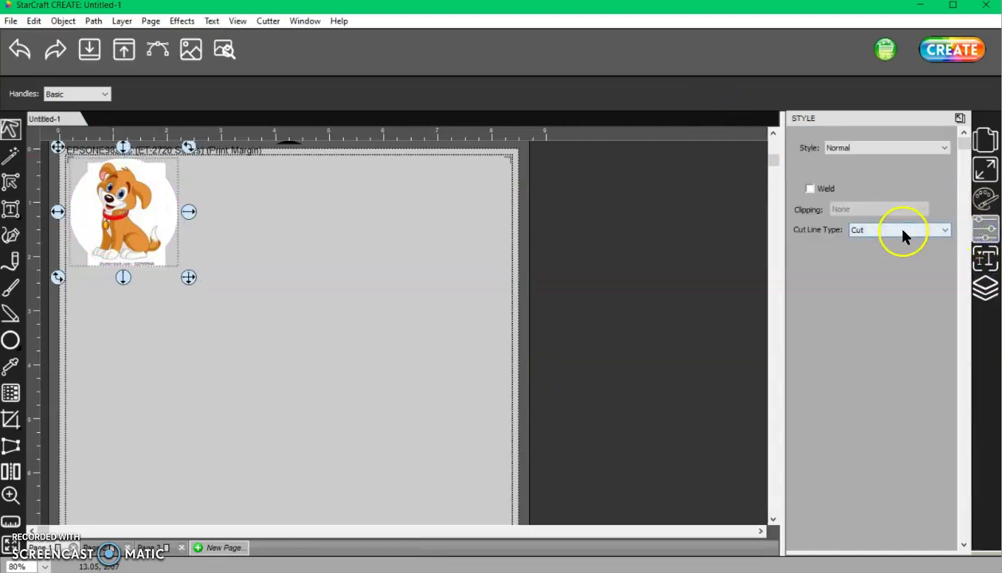
pyautogui.click(905, 269)
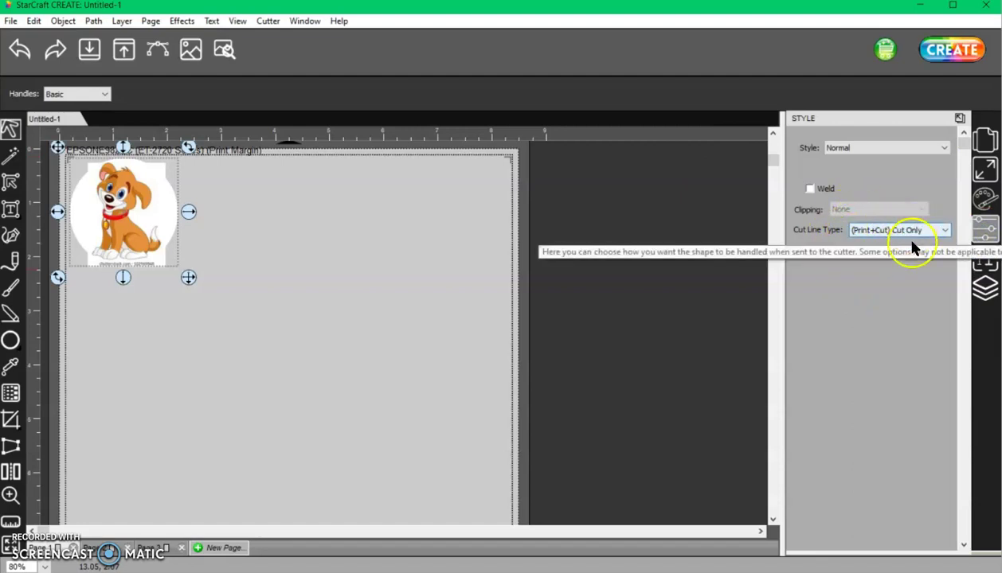
# - Group the dog image and the circle
pyautogui.click(985, 288)
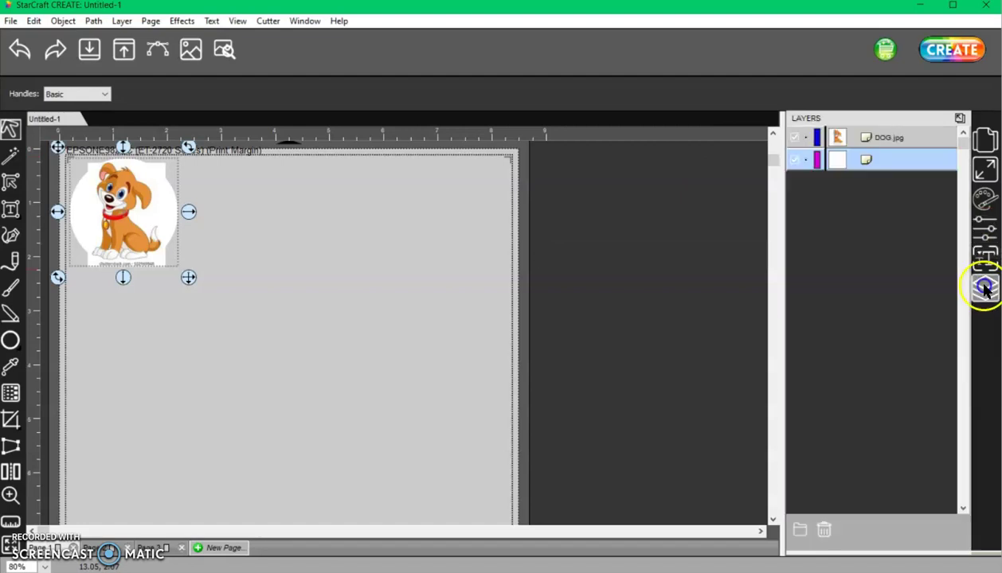
pyautogui.click(897, 138)
pyautogui.moveTo(243, 319); pyautogui.dragTo(56, 169)
pyautogui.rightClick(66, 163)
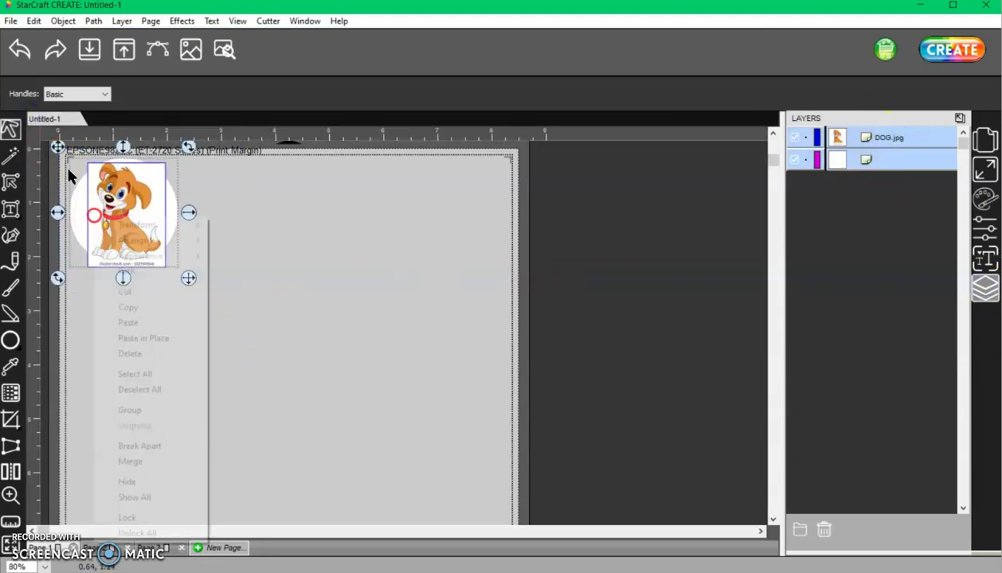
pyautogui.click(151, 409)
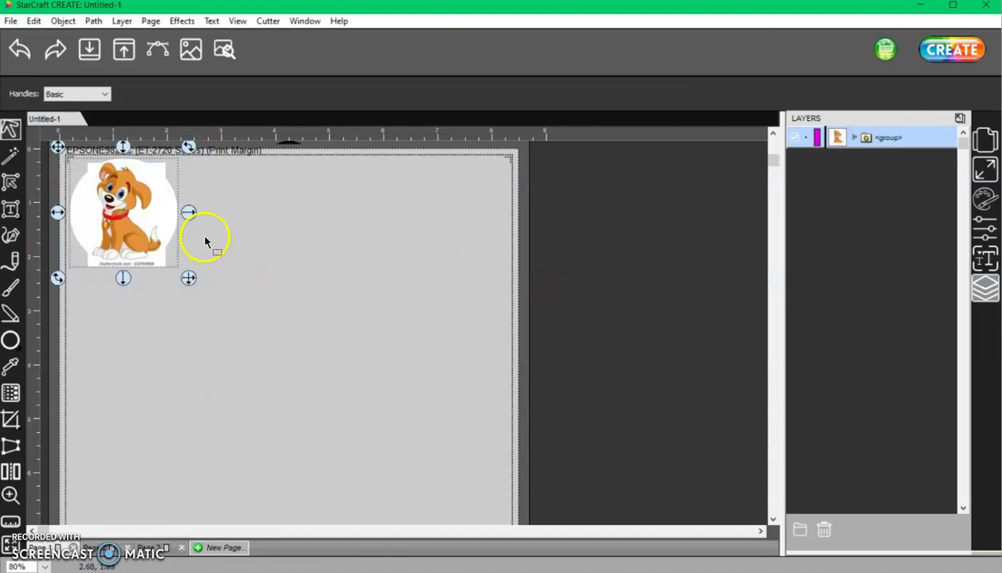
# - Start duplicating the grouped dog sticker as a grid of 4 total columns and 4 total rows, and check its fit on the page
pyautogui.hotkey('ctrl', 'd')
pyautogui.click(528, 252)
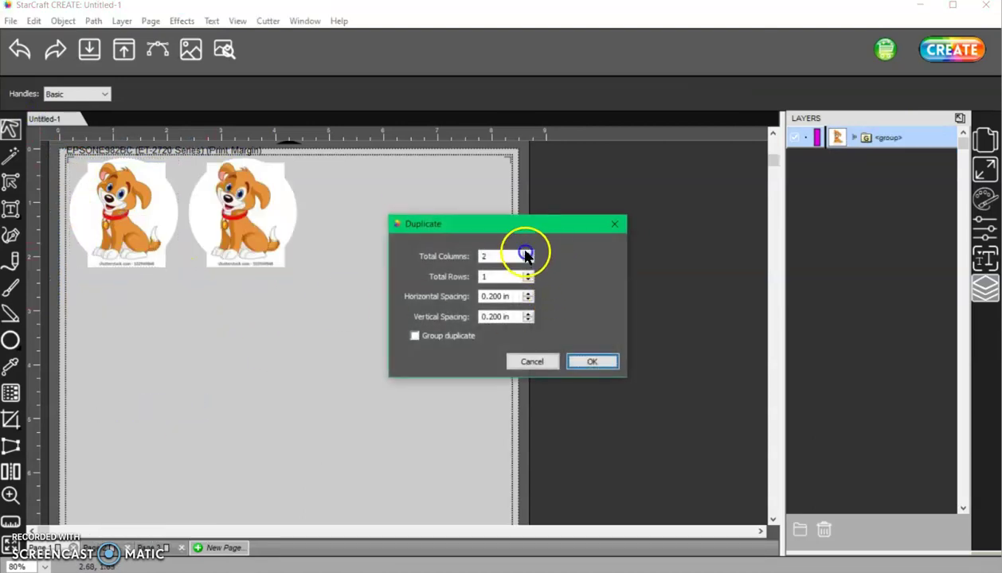
pyautogui.click(528, 253)
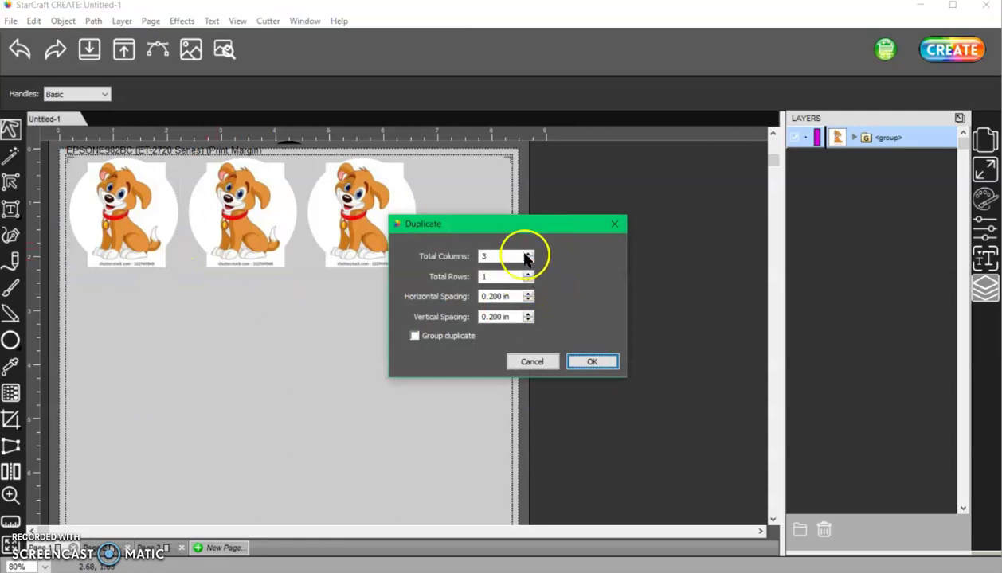
pyautogui.click(528, 253)
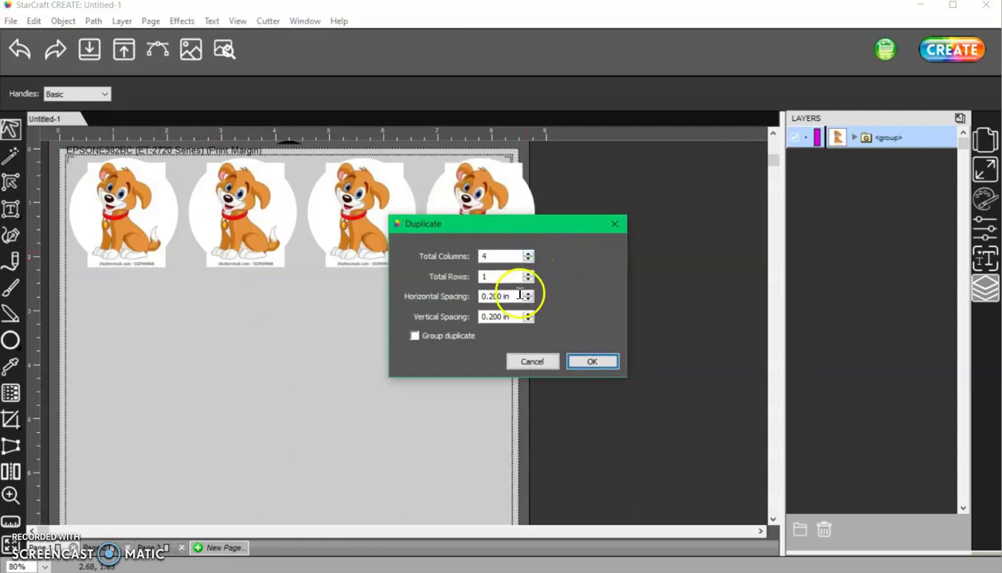
pyautogui.click(527, 273)
pyautogui.click(527, 273)
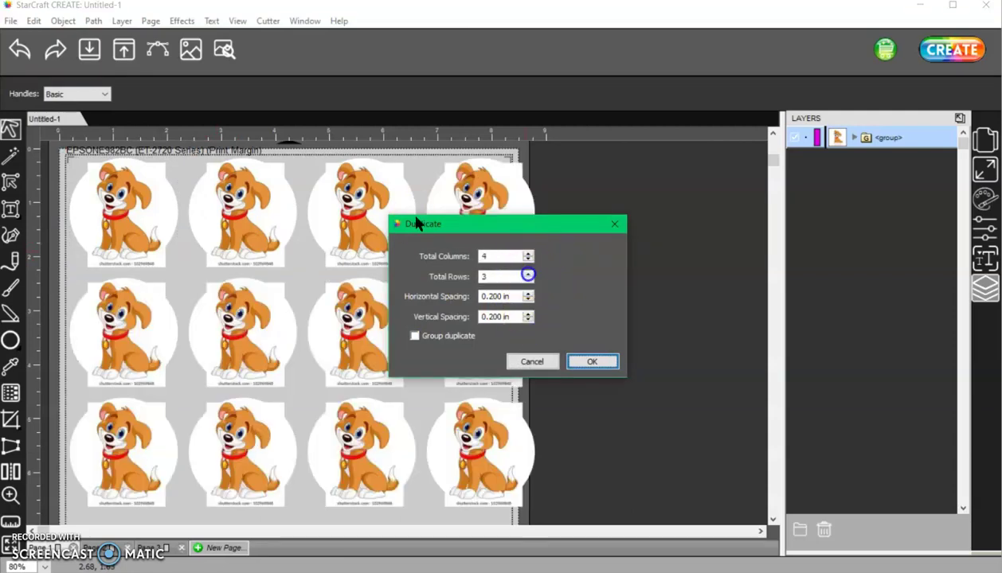
pyautogui.click(528, 273)
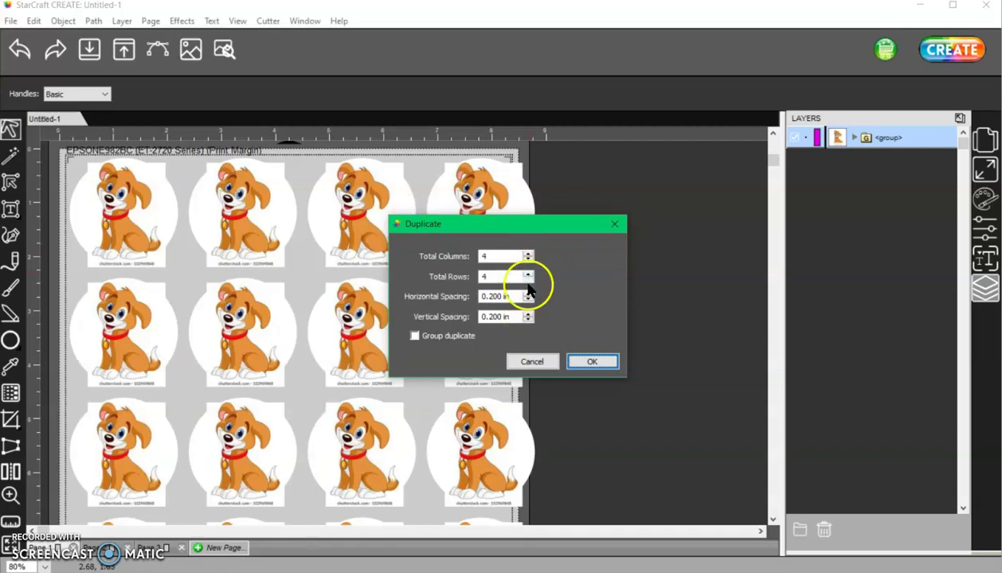
pyautogui.scroll(-1, 301, 360)
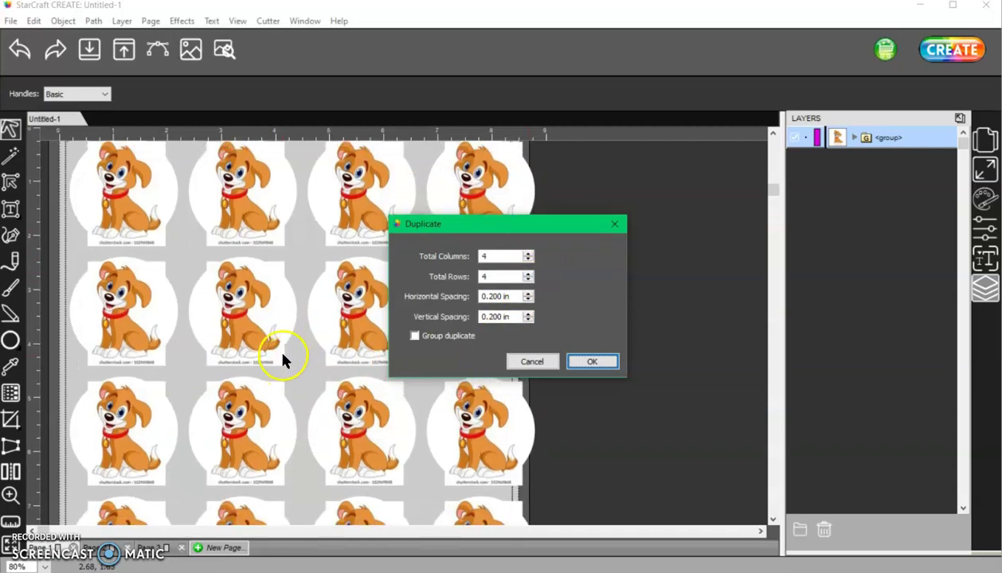
pyautogui.scroll(-3, 282, 351)
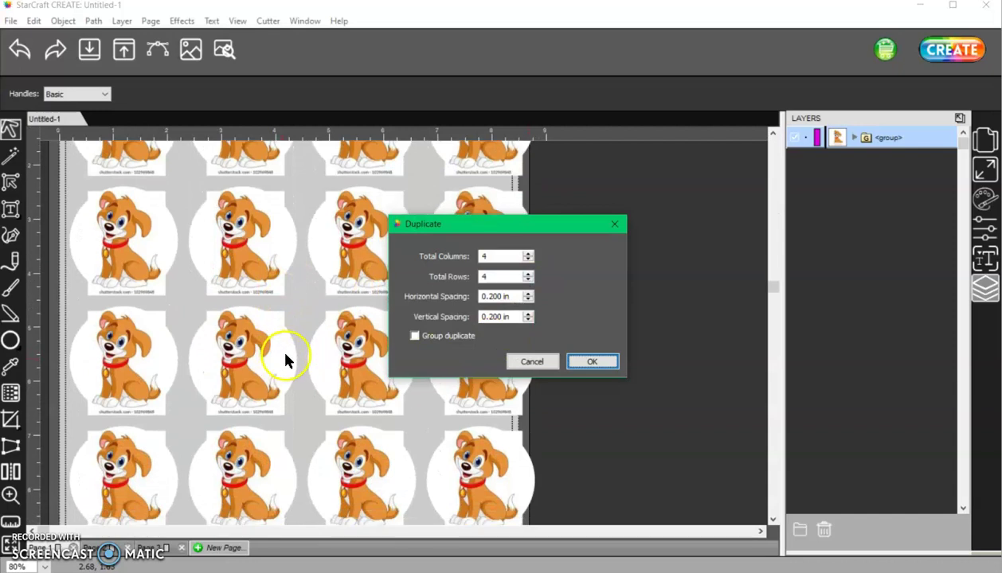
pyautogui.scroll(-6, 285, 360)
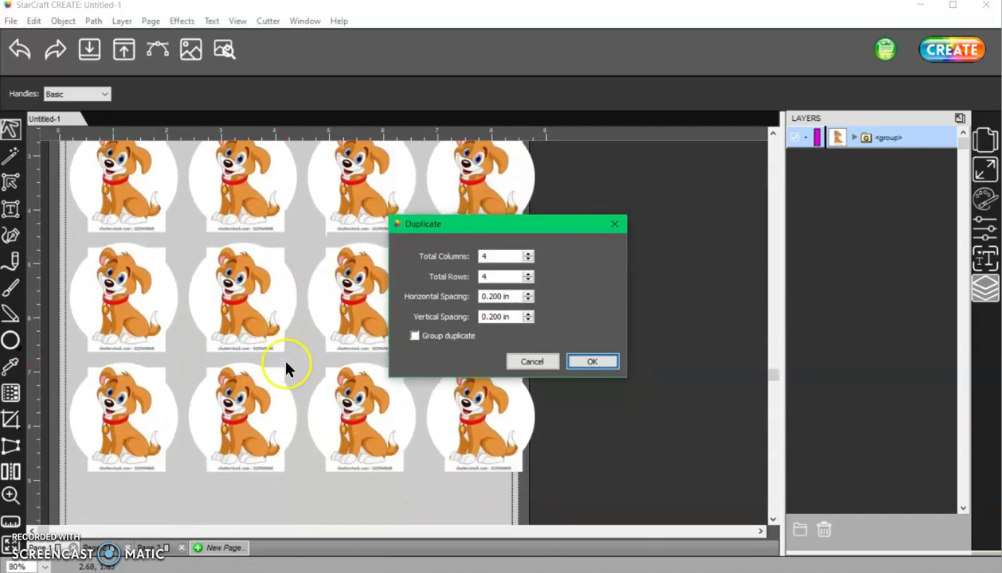
pyautogui.scroll(2, 280, 355)
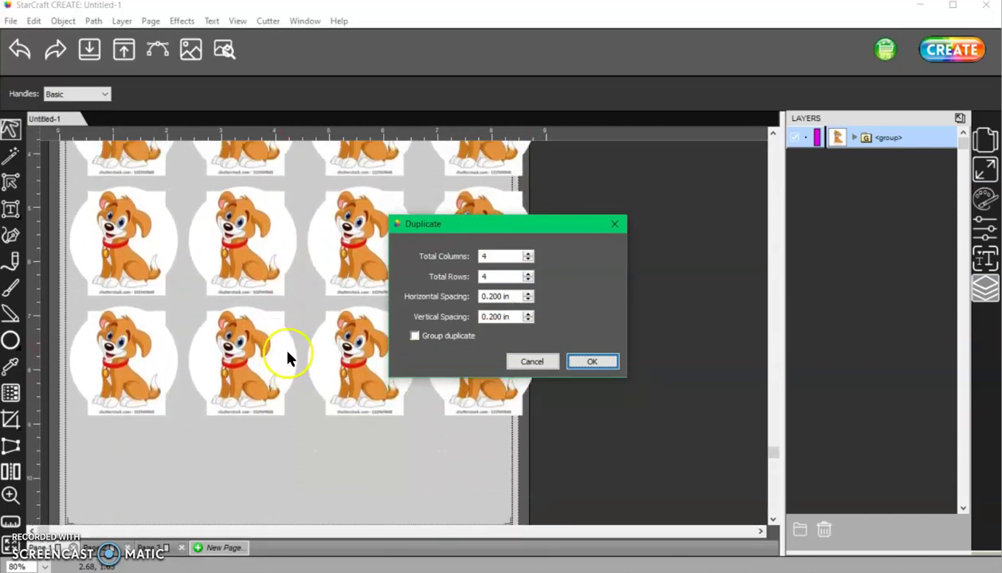
pyautogui.scroll(4, 247, 343)
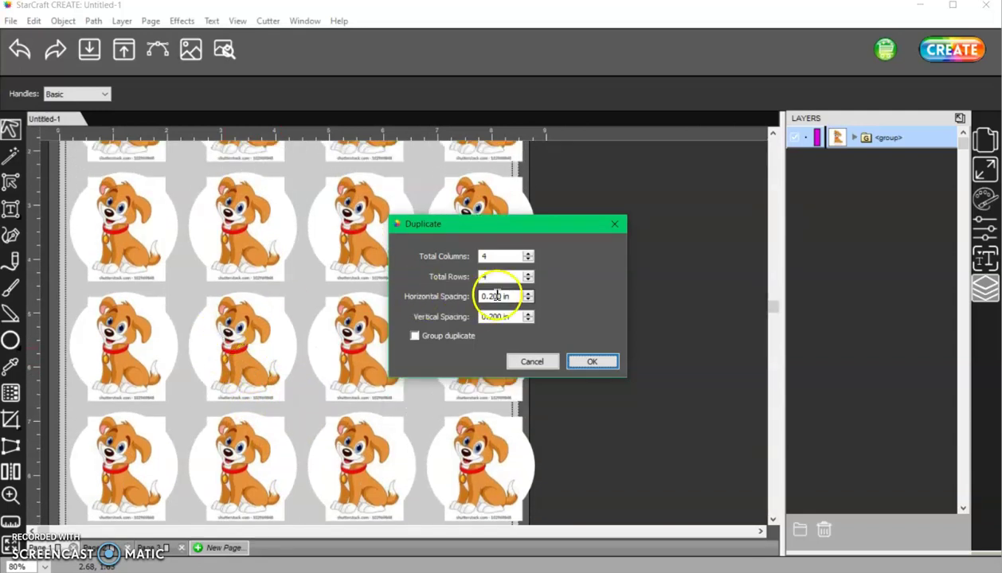
# - Set the duplicates' horizontal spacing to 0.050 in so the grid fits inside the print margin, and apply the duplication
pyautogui.doubleClick(492, 295)
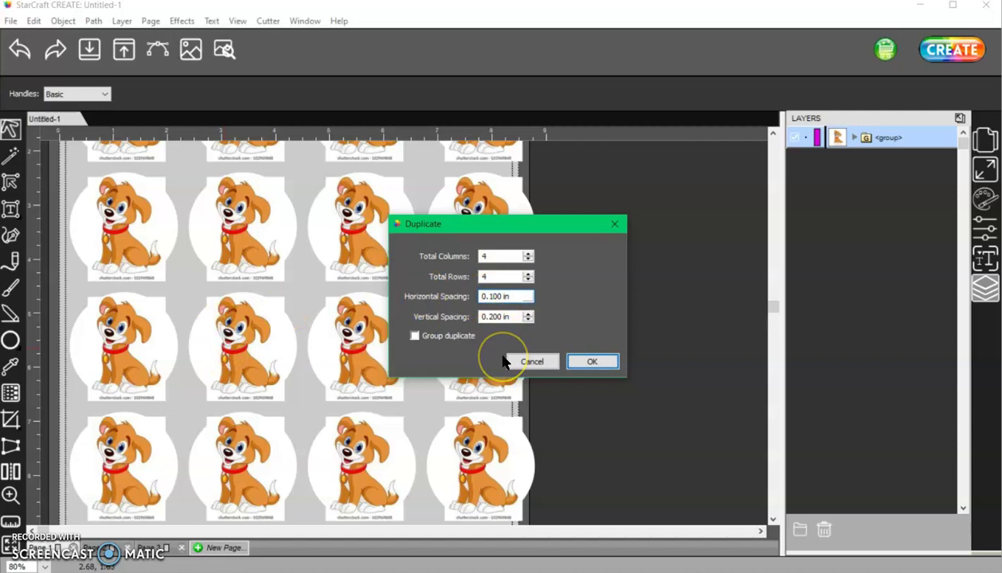
pyautogui.press('Tab')
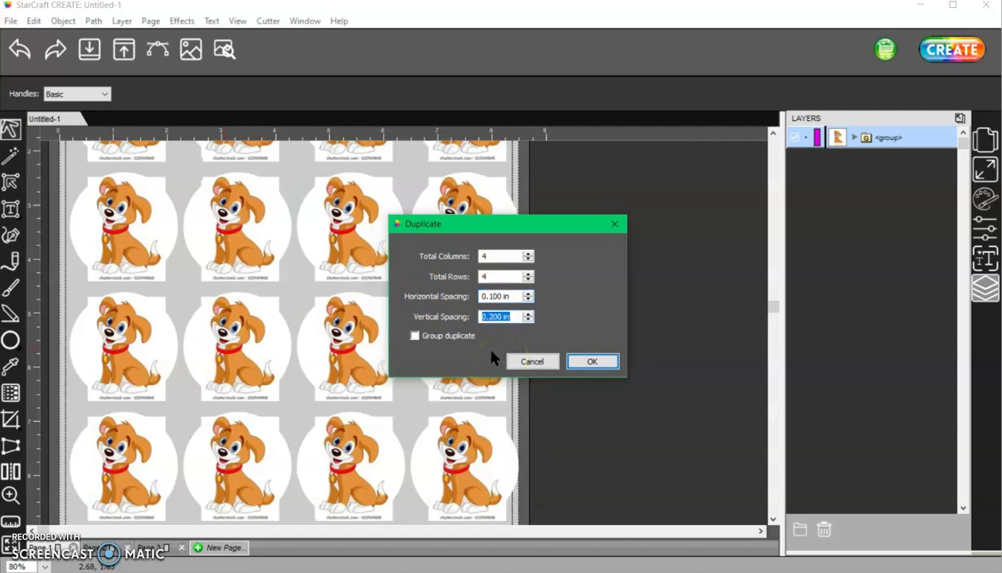
pyautogui.doubleClick(500, 296)
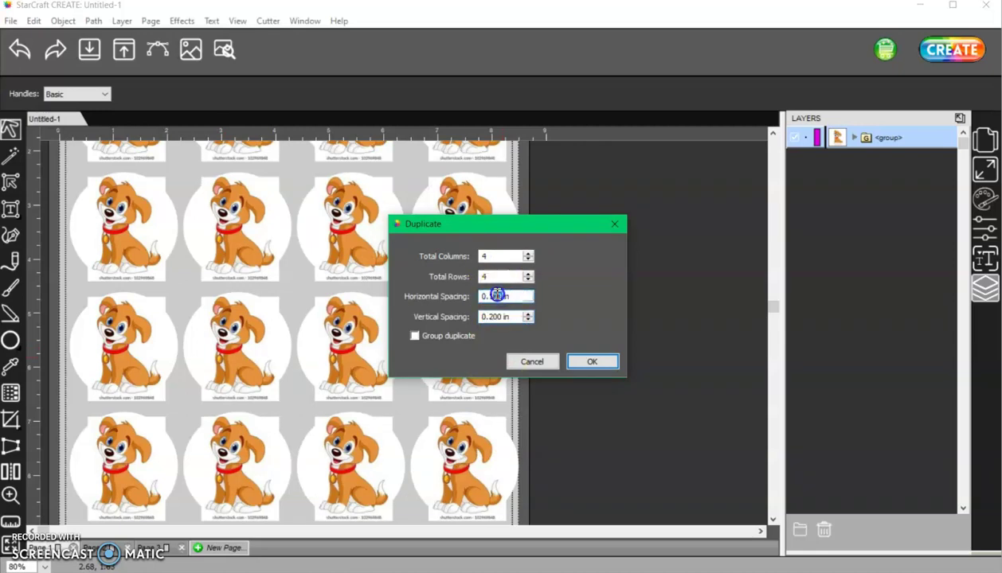
pyautogui.write('050')
pyautogui.press('Tab')
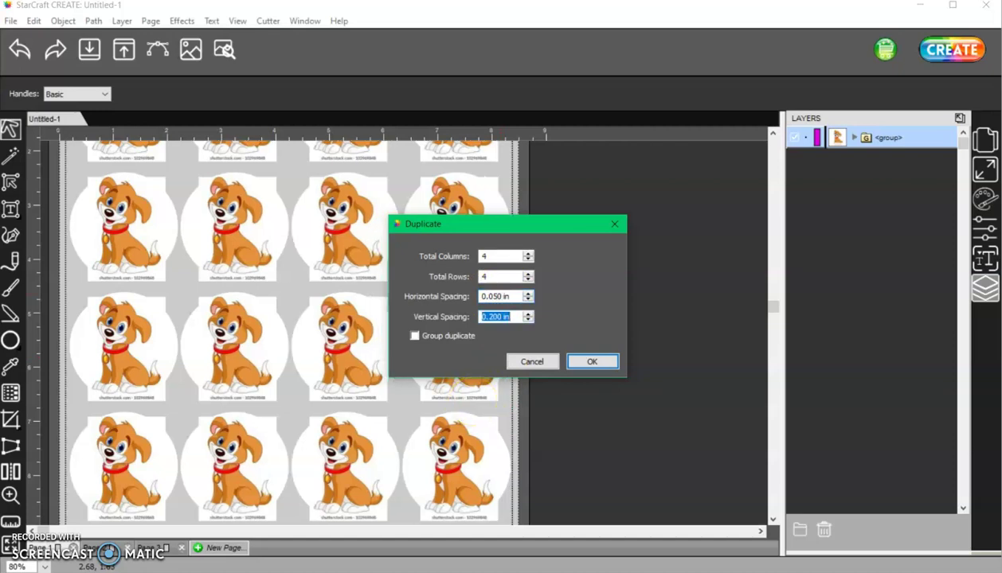
pyautogui.moveTo(545, 229); pyautogui.dragTo(757, 203)
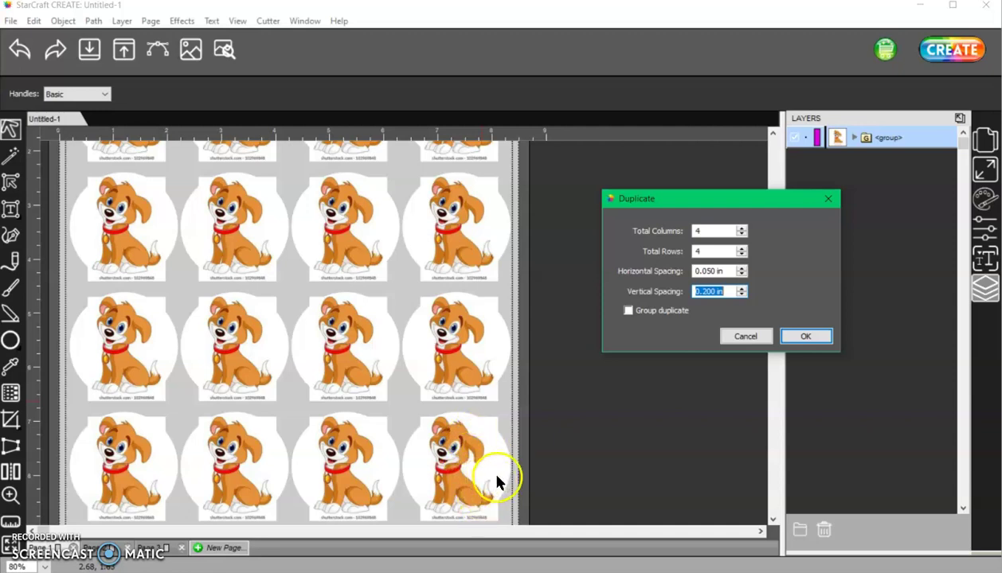
pyautogui.click(806, 338)
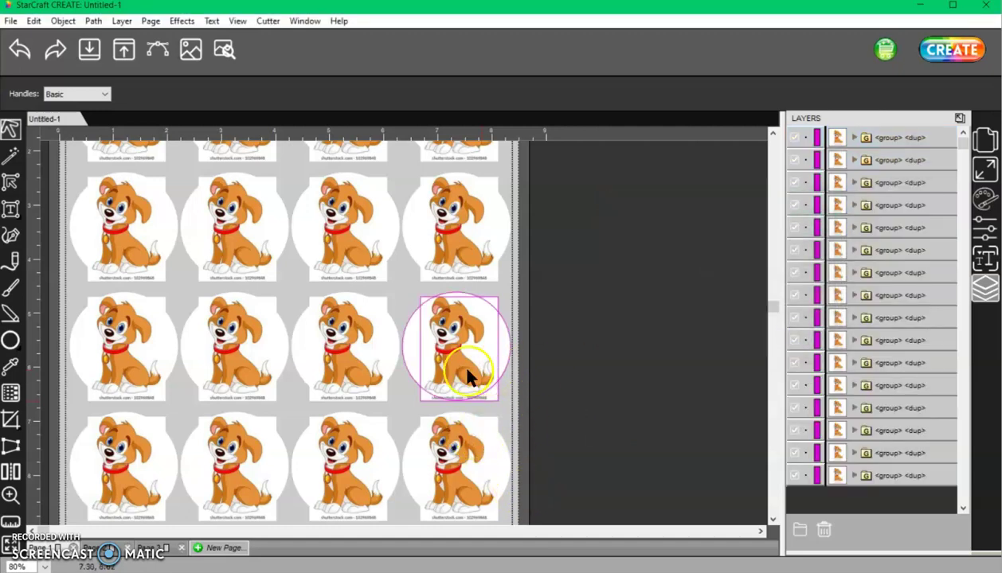
# - Look over the full sticker sheet and preview its cut lines
pyautogui.keyDown('ctrl'); pyautogui.scroll(-2, 431, 369); pyautogui.keyUp('ctrl')
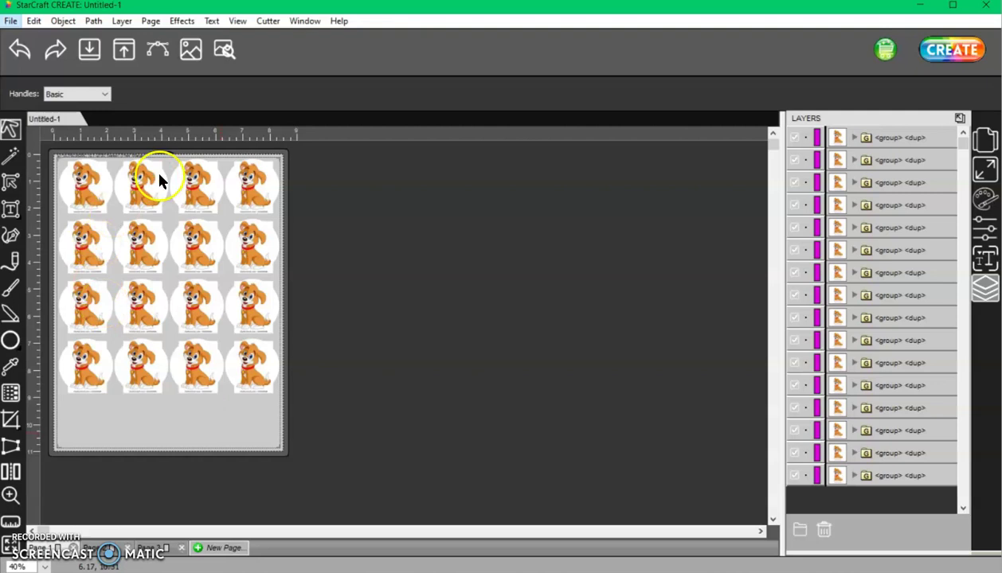
pyautogui.keyDown('ctrl'); pyautogui.scroll(2, 237, 233); pyautogui.keyUp('ctrl')
pyautogui.scroll(-1, 231, 210)
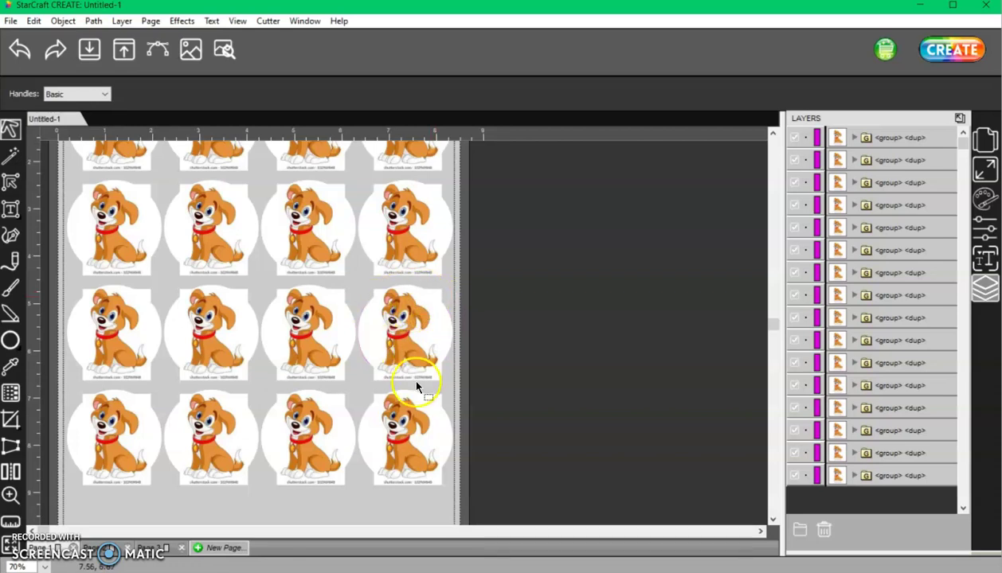
pyautogui.click(224, 51)
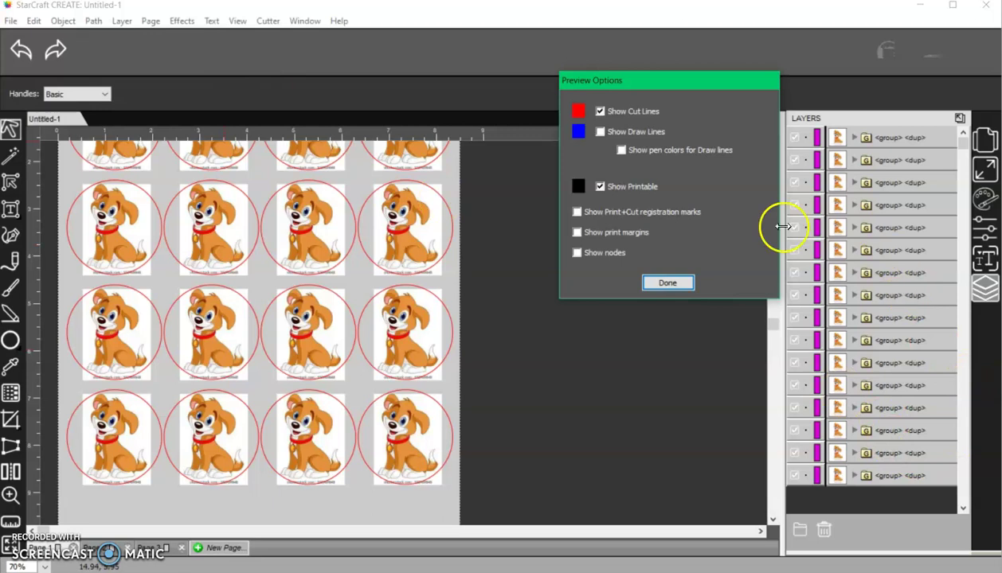
pyautogui.click(667, 283)
# - Preview the sheet with the page color turned off, with printable artwork shown and hidden, and turn the page color back on
pyautogui.click(985, 140)
pyautogui.click(804, 396)
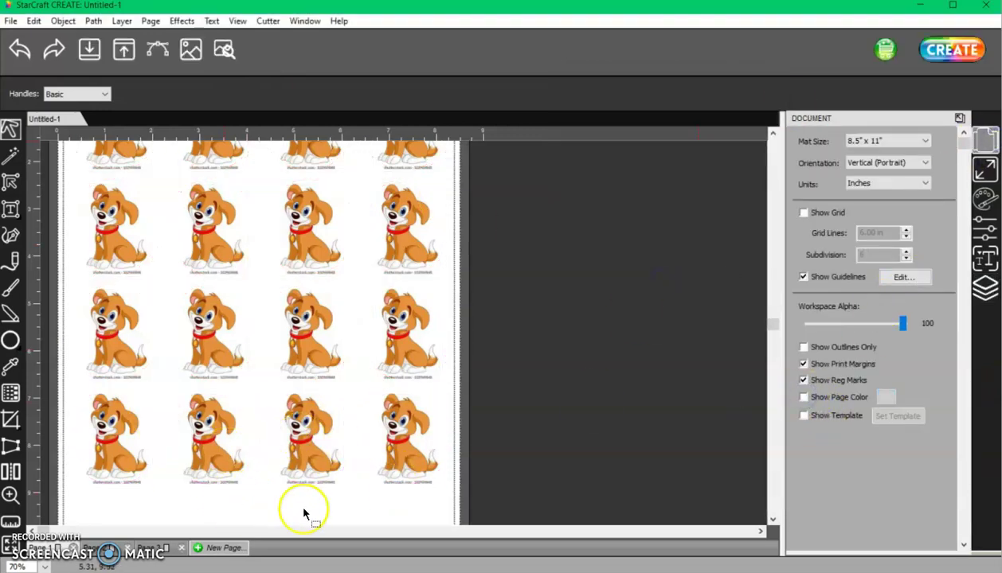
pyautogui.click(224, 51)
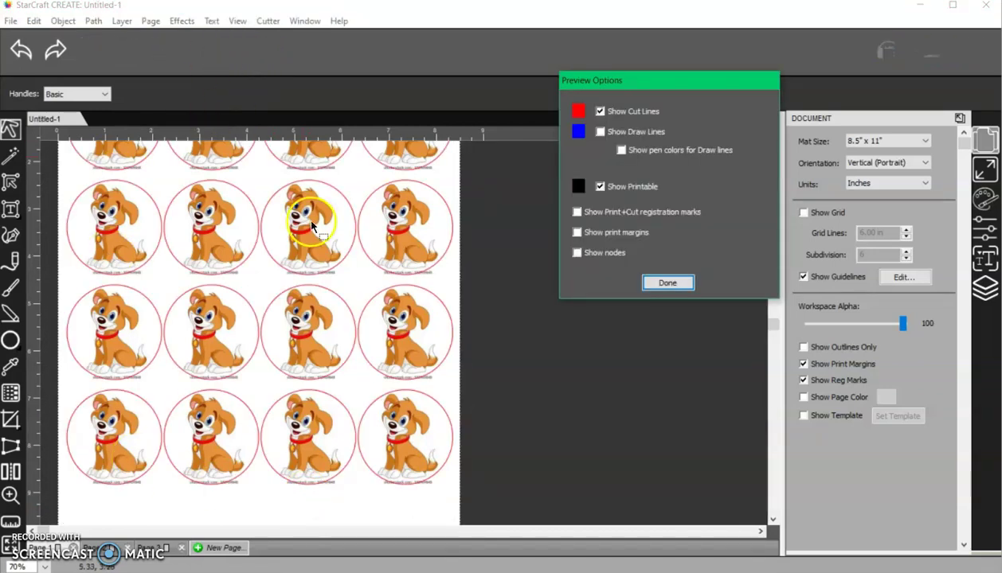
pyautogui.click(599, 186)
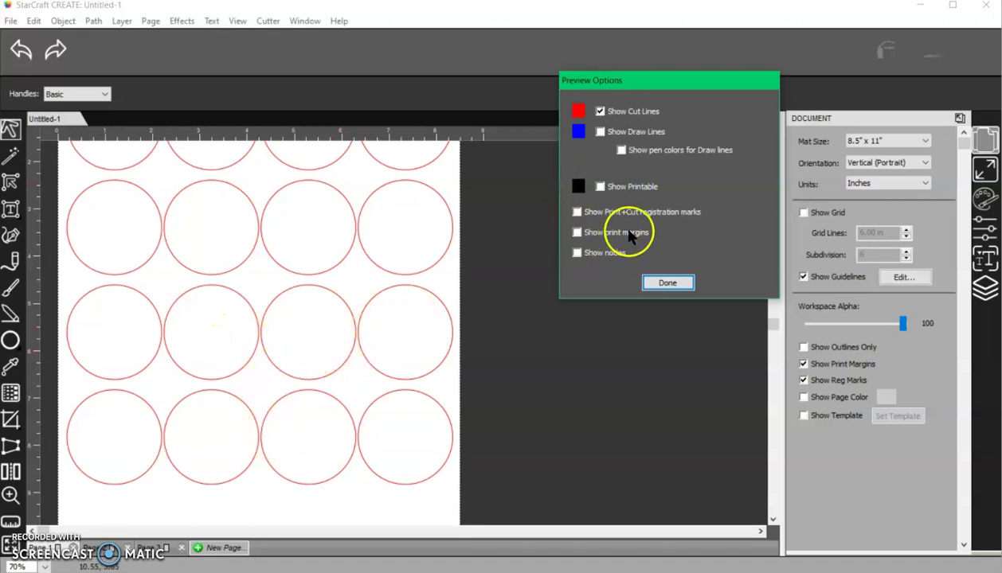
pyautogui.click(599, 186)
pyautogui.click(667, 282)
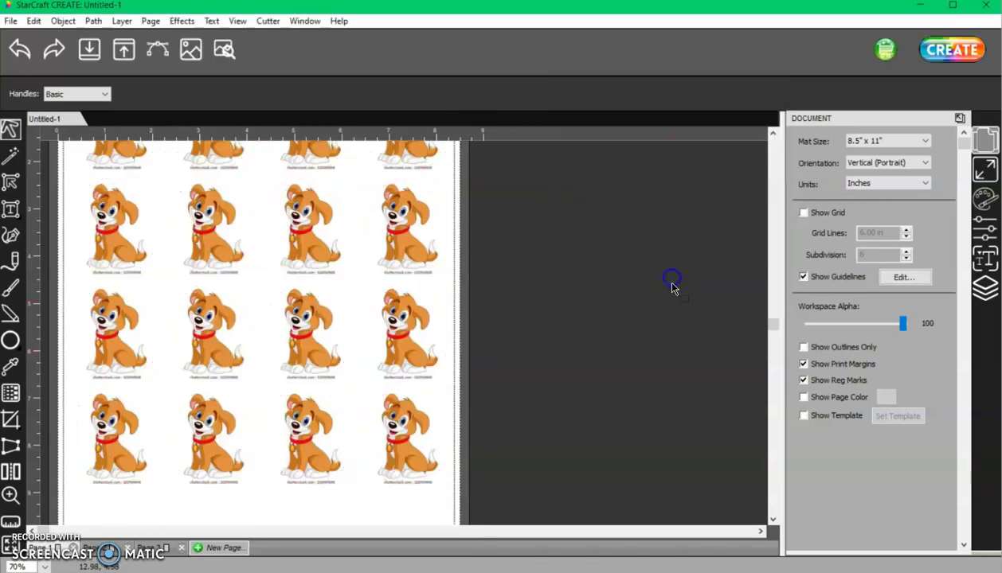
pyautogui.click(803, 396)
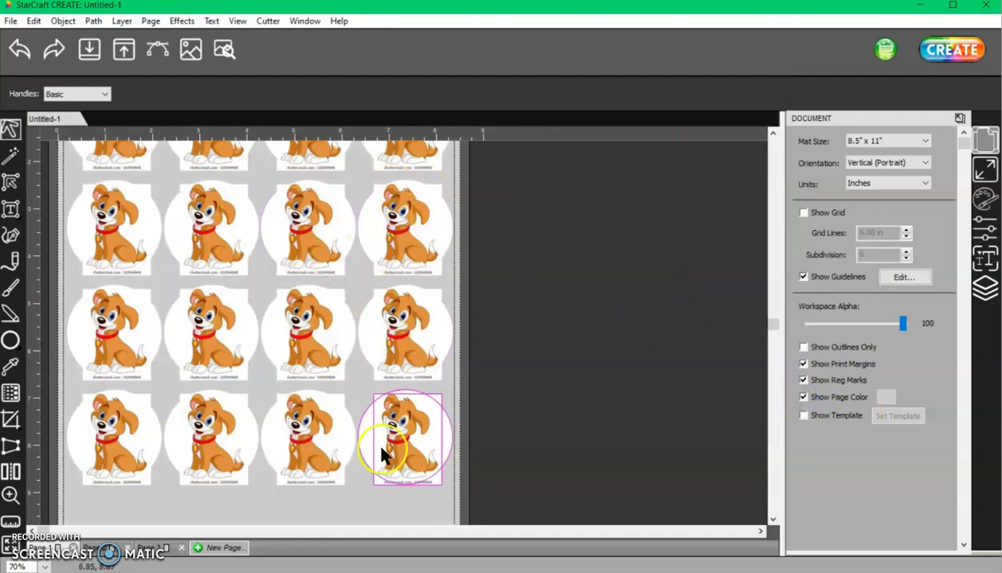
# - Place the DOG.jpg image on a blank page of the project and move it toward the page's left side
pyautogui.click(155, 547)
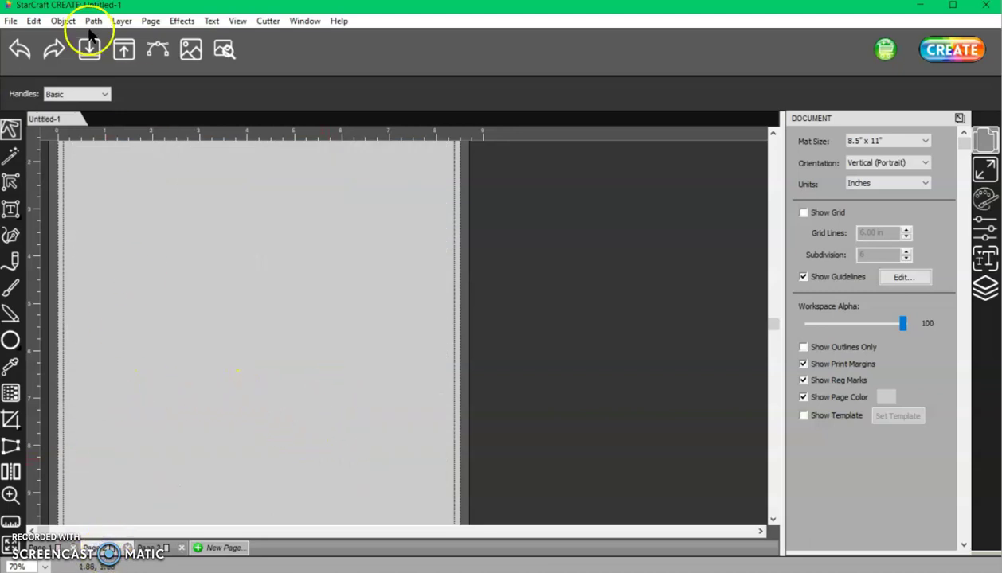
pyautogui.click(11, 22)
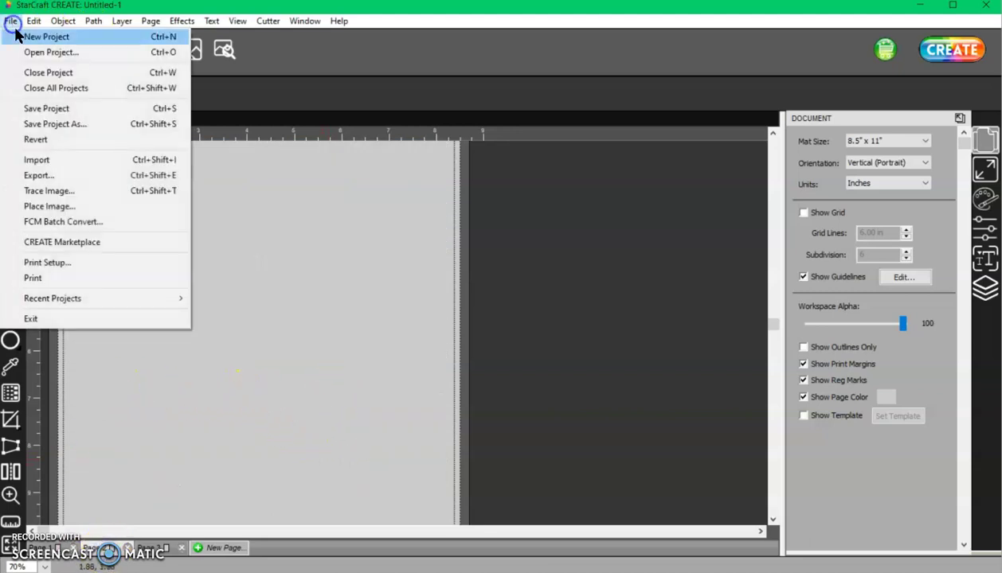
pyautogui.click(54, 210)
pyautogui.click(684, 168)
pyautogui.doubleClick(683, 167)
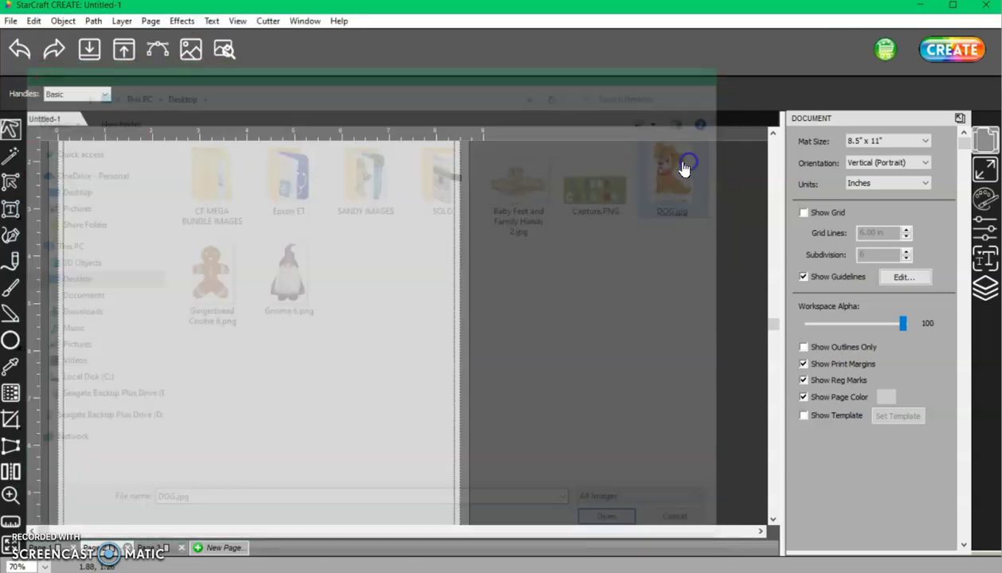
pyautogui.moveTo(226, 285); pyautogui.dragTo(177, 260)
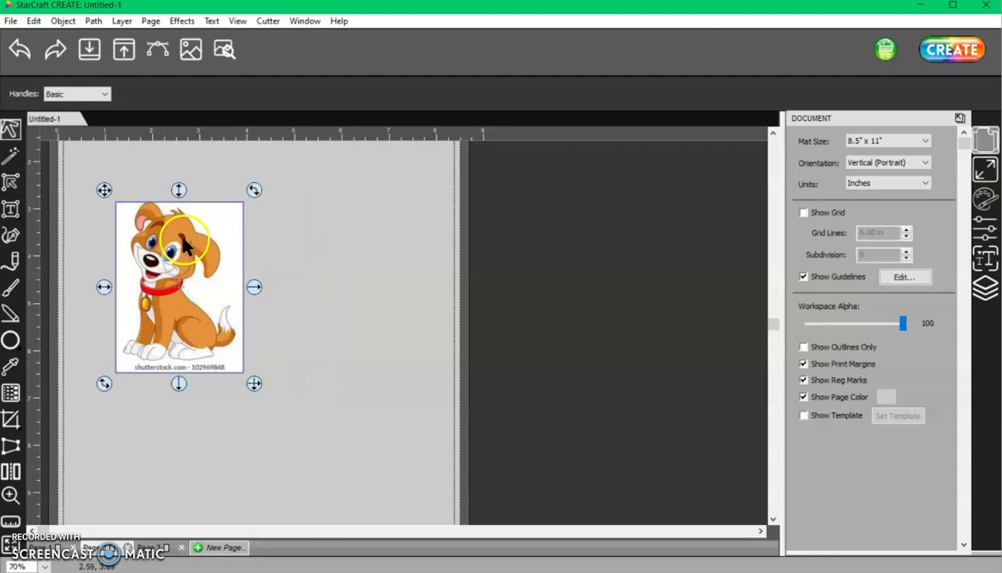
# - Preview the newly placed dog image with its printable artwork hidden and shown to check for cut lines
pyautogui.click(223, 50)
pyautogui.click(601, 187)
pyautogui.click(600, 187)
pyautogui.click(667, 282)
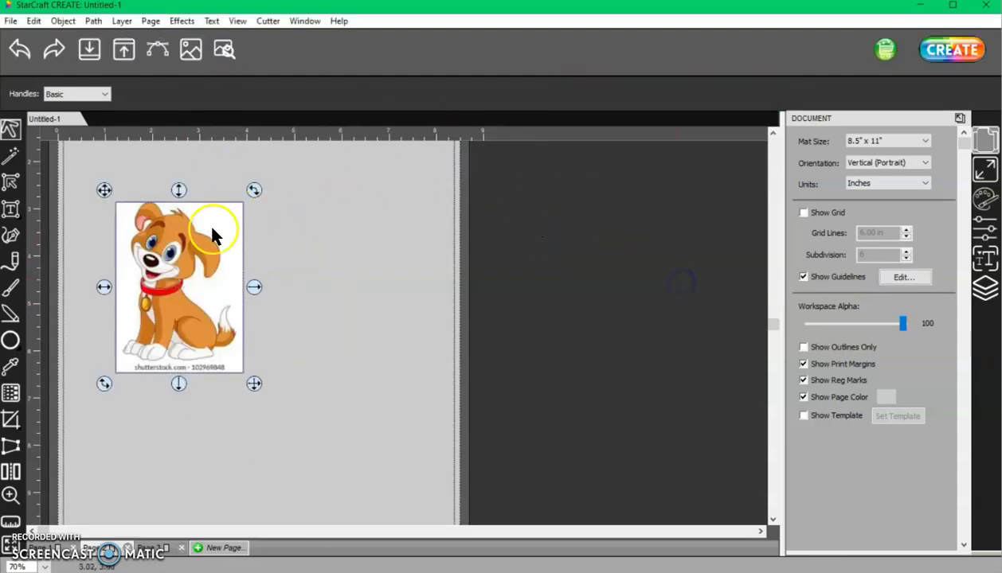
# - Open the placed dog image in Trace Image and mask out the watermark text below it using Draw Mask set to Background, size 23
pyautogui.click(157, 46)
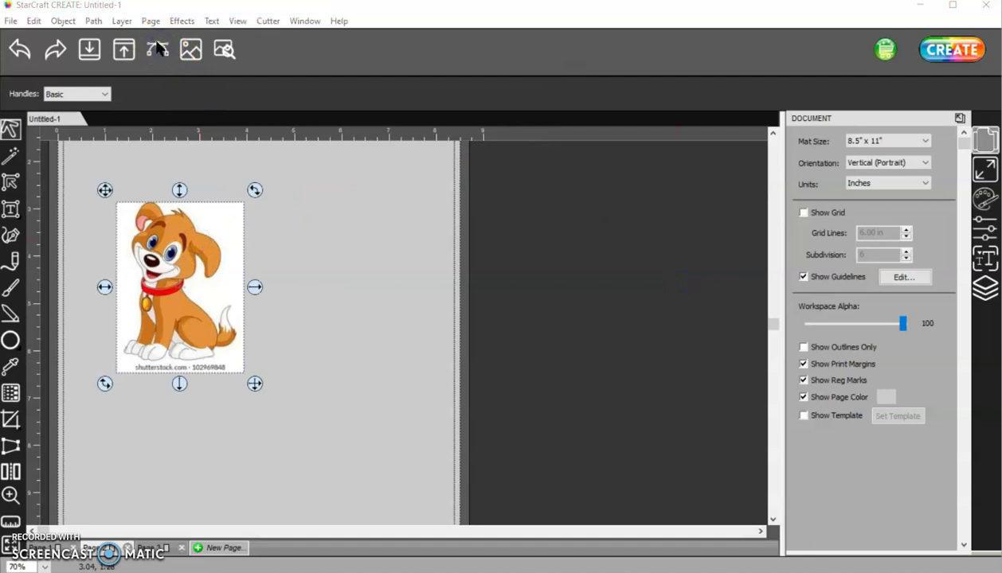
pyautogui.click(154, 69)
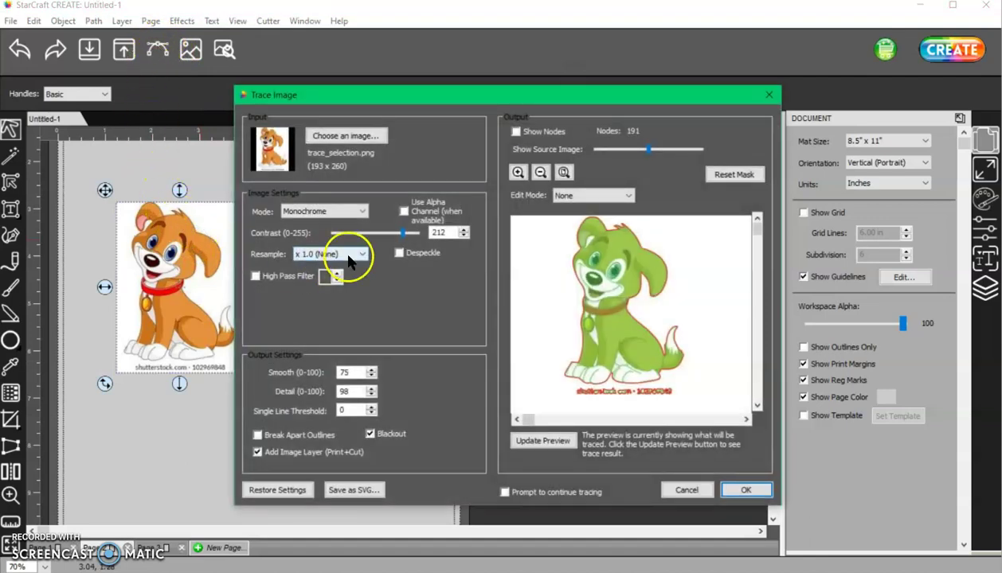
pyautogui.click(257, 452)
pyautogui.click(586, 197)
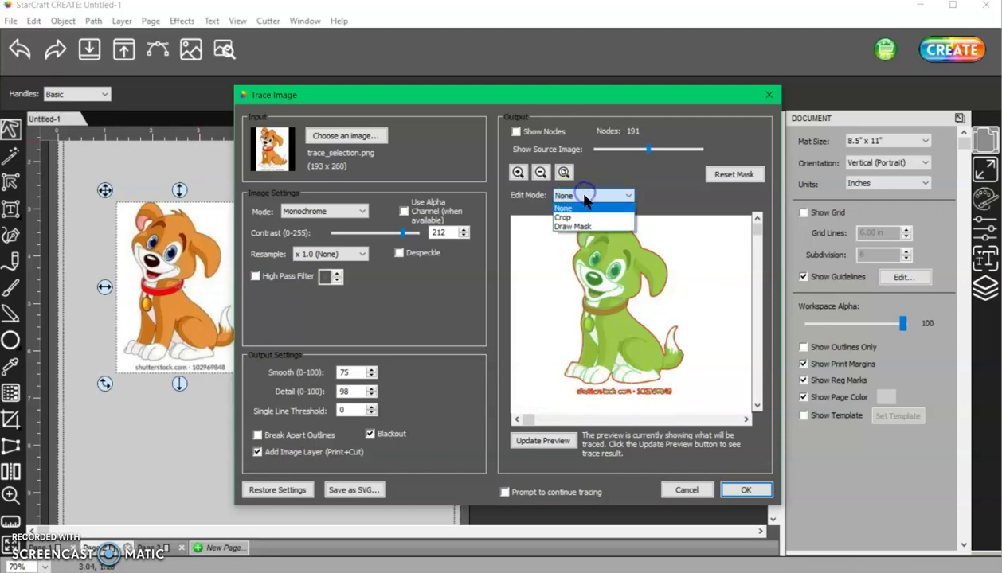
pyautogui.click(584, 227)
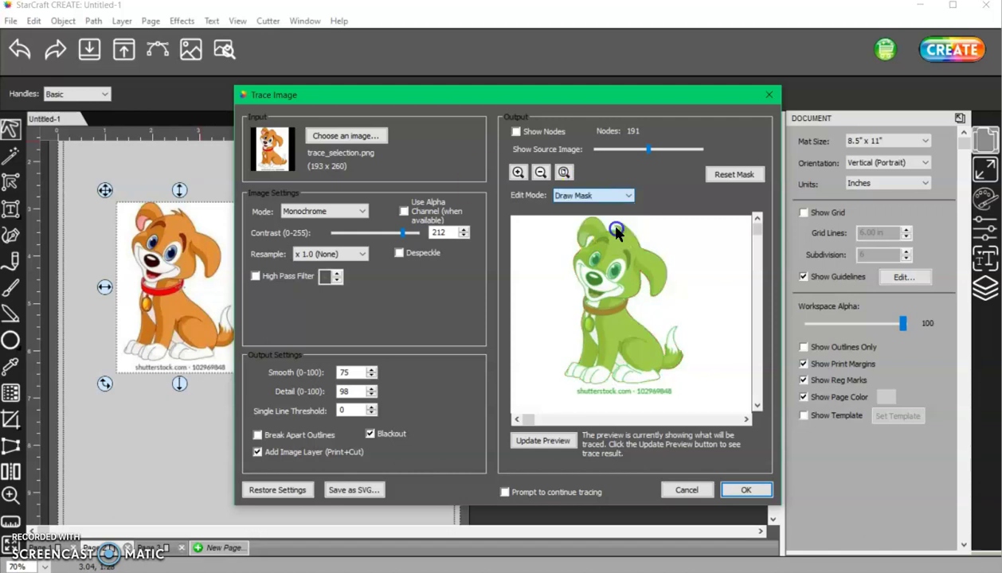
pyautogui.click(719, 194)
pyautogui.click(717, 217)
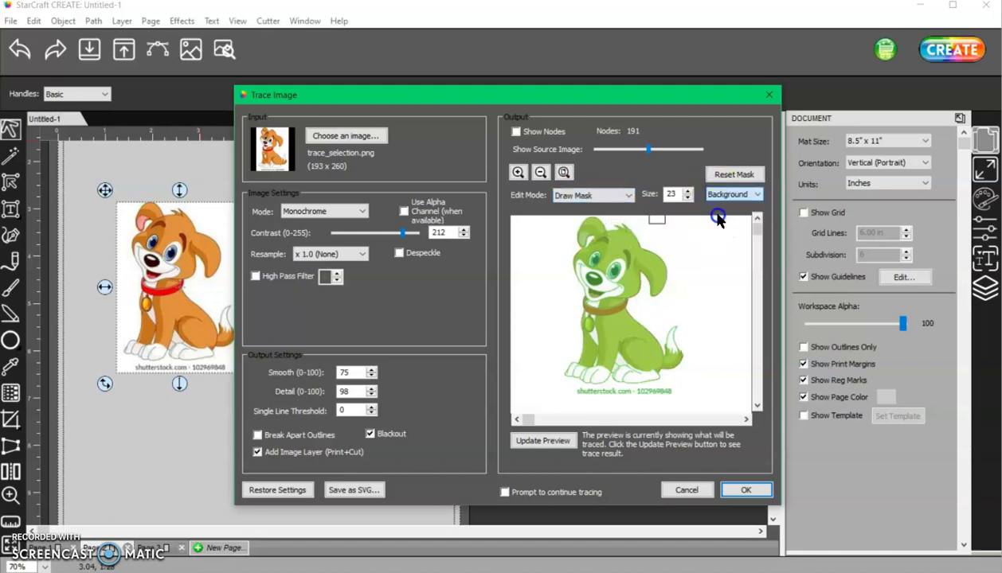
pyautogui.moveTo(629, 399); pyautogui.dragTo(609, 402)
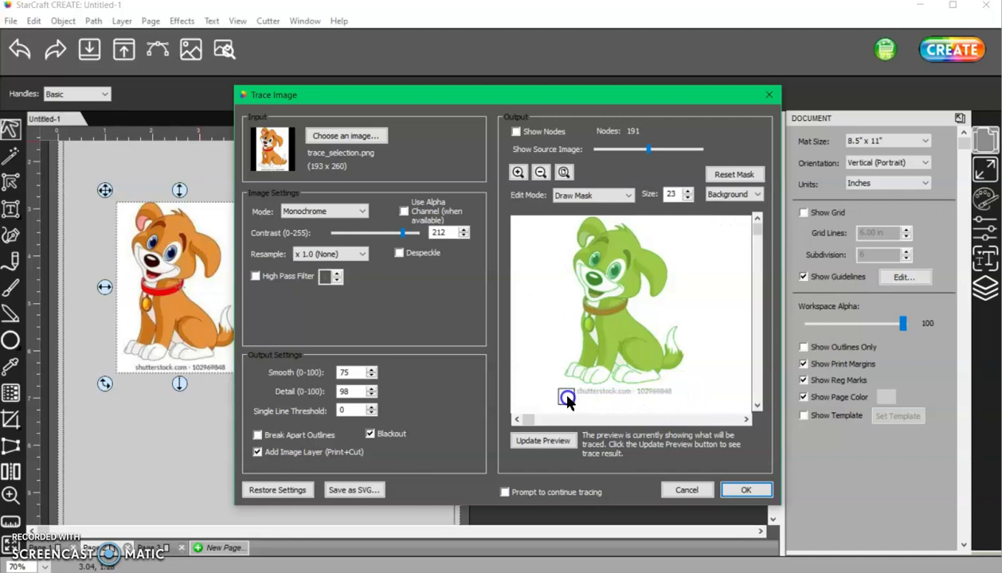
# - Mask out the remaining watermark text under the dog, update the trace preview, and accept the trace
pyautogui.click(547, 443)
pyautogui.moveTo(673, 396); pyautogui.dragTo(649, 401)
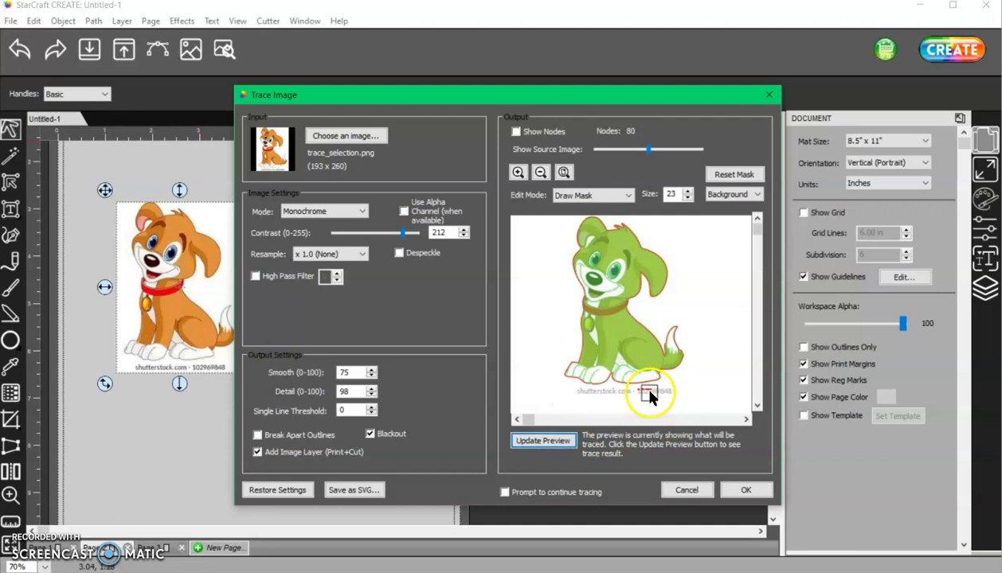
pyautogui.click(532, 445)
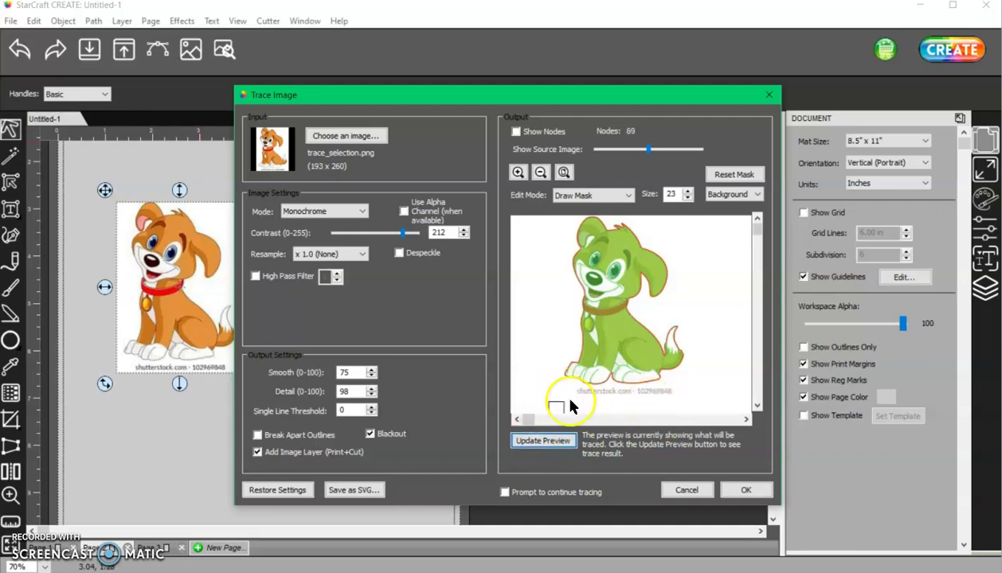
pyautogui.click(748, 490)
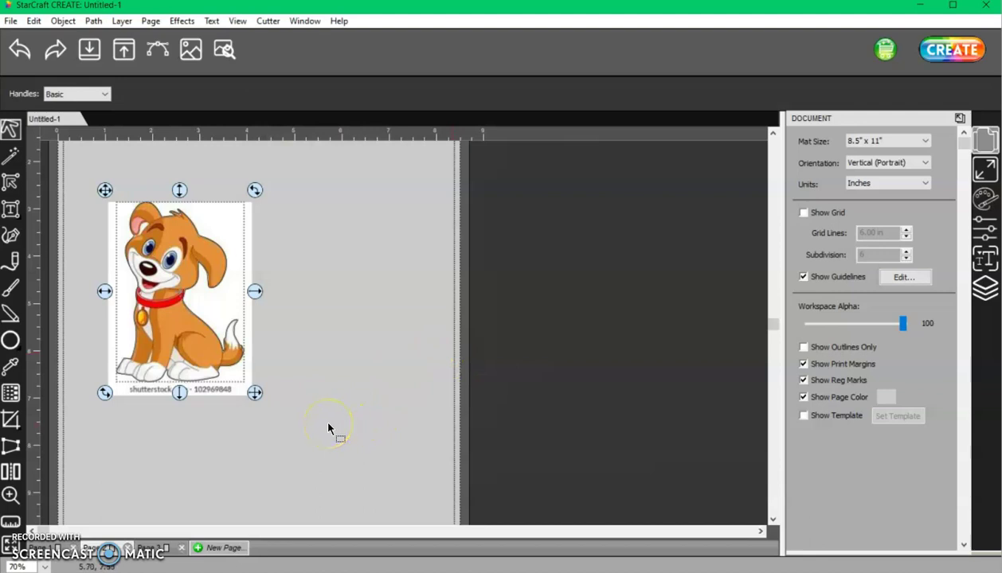
# - Delete the original dog image from the page, keeping the traced copy in its place
pyautogui.moveTo(124, 262)
pyautogui.mouseDown()
pyautogui.moveTo(430, 294)
pyautogui.moveTo(436, 271)
pyautogui.moveTo(599, 284)
pyautogui.moveTo(590, 254)
pyautogui.mouseUp()
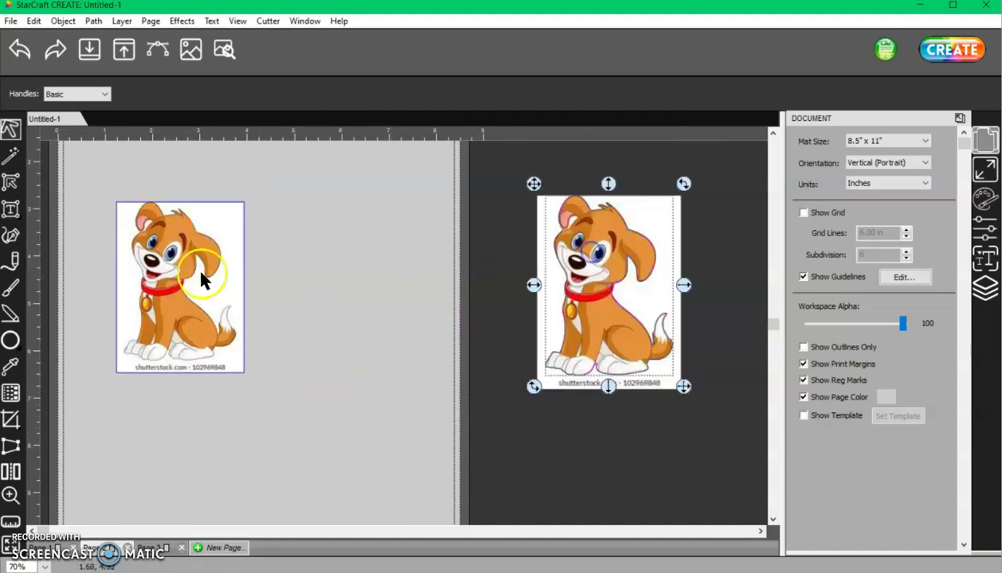
pyautogui.moveTo(86, 156); pyautogui.dragTo(307, 455)
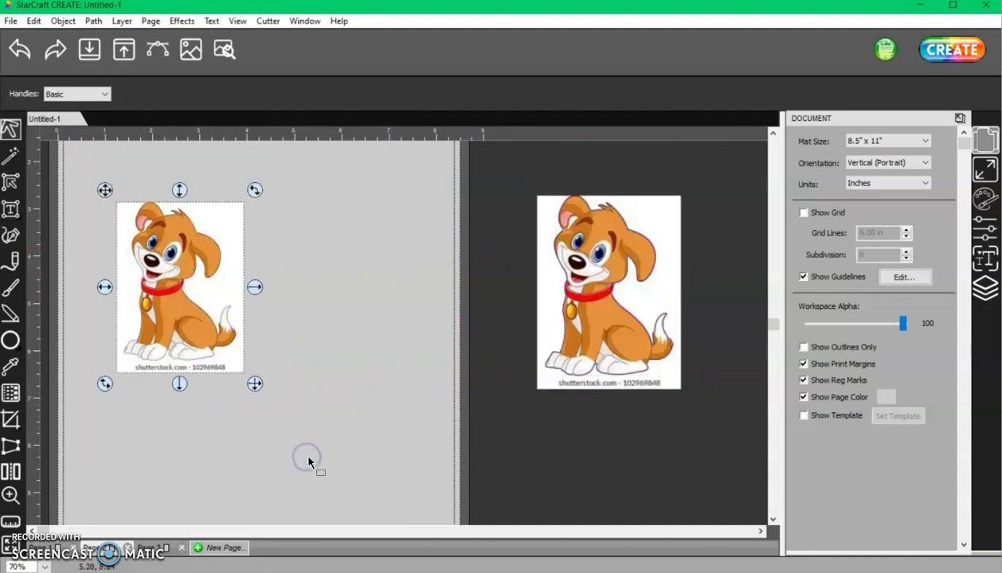
pyautogui.press('Delete')
pyautogui.moveTo(559, 313); pyautogui.dragTo(189, 273)
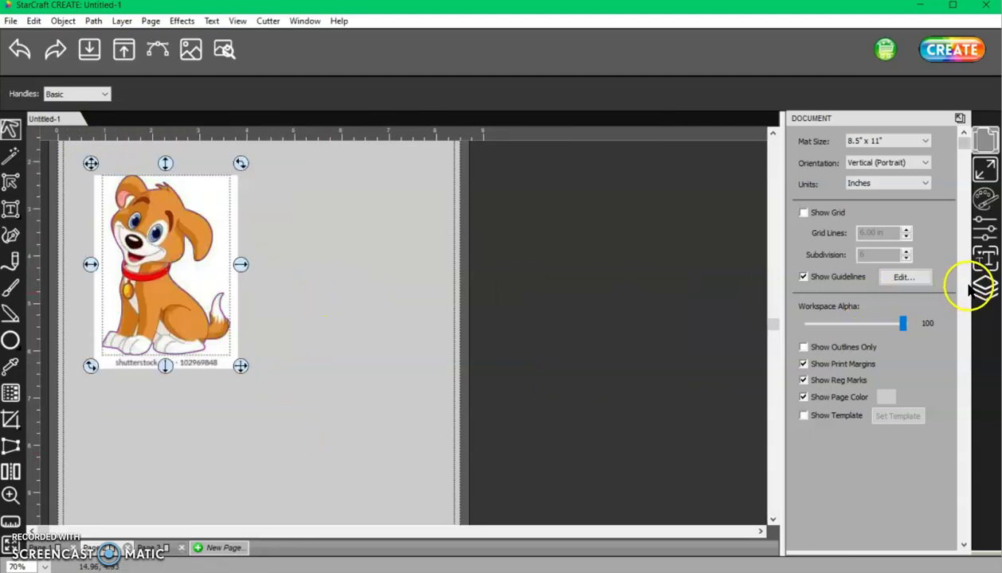
# - Set the traced dog's height to 2 in with proportions kept and place it in the page's upper-left corner inside the print margin
pyautogui.click(986, 169)
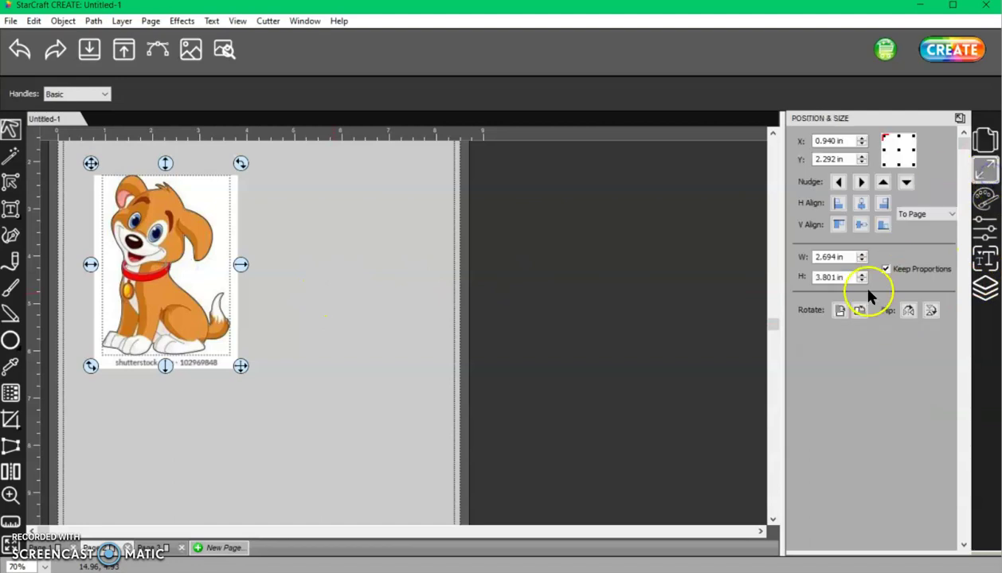
pyautogui.doubleClick(847, 277)
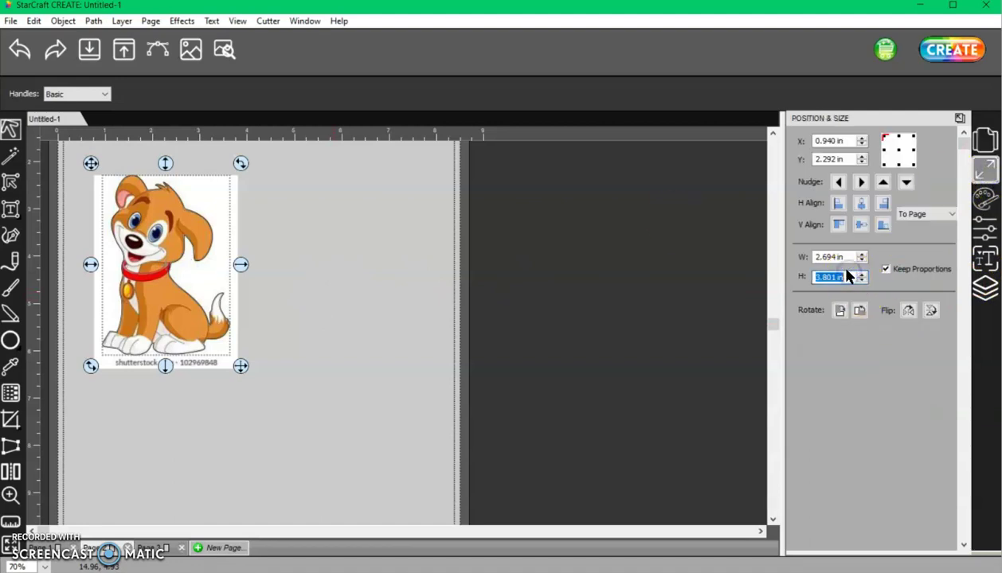
pyautogui.write('2.')
pyautogui.press('Return')
pyautogui.scroll(2, 224, 308)
pyautogui.scroll(2, 224, 307)
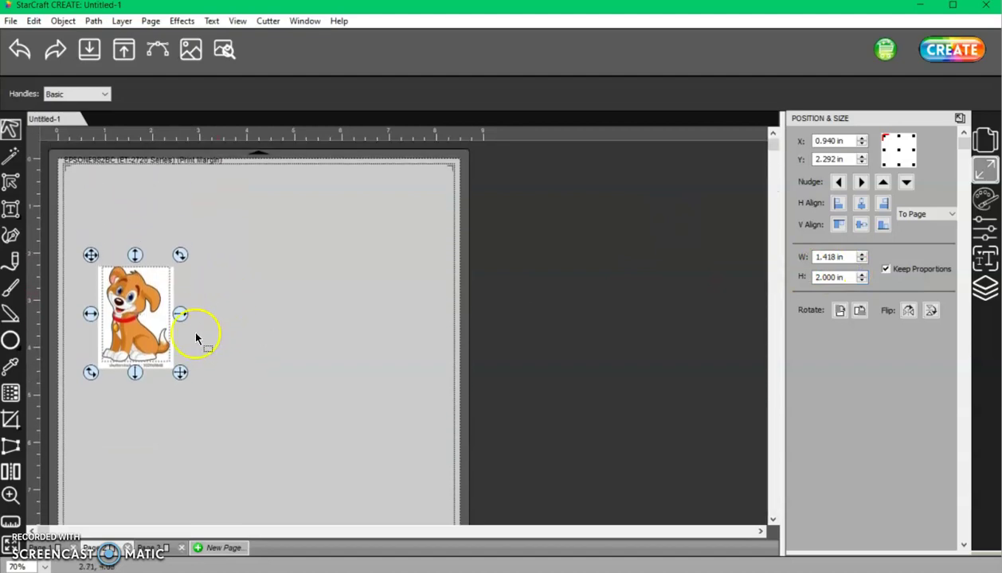
pyautogui.click(224, 432)
pyautogui.moveTo(129, 314); pyautogui.dragTo(99, 219)
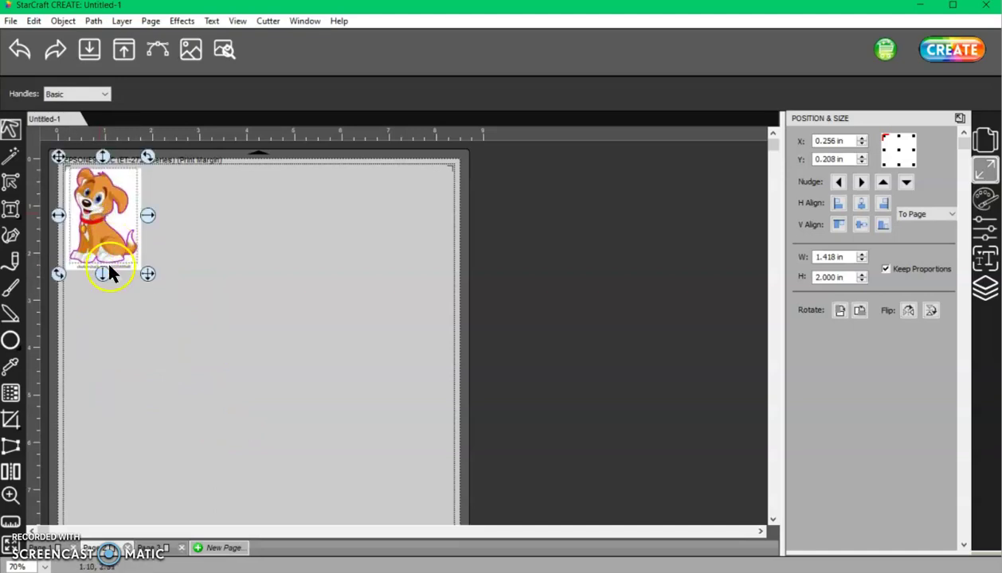
# - Expand the trace_selection.png group and check the cut line types assigned to its layers
pyautogui.click(985, 287)
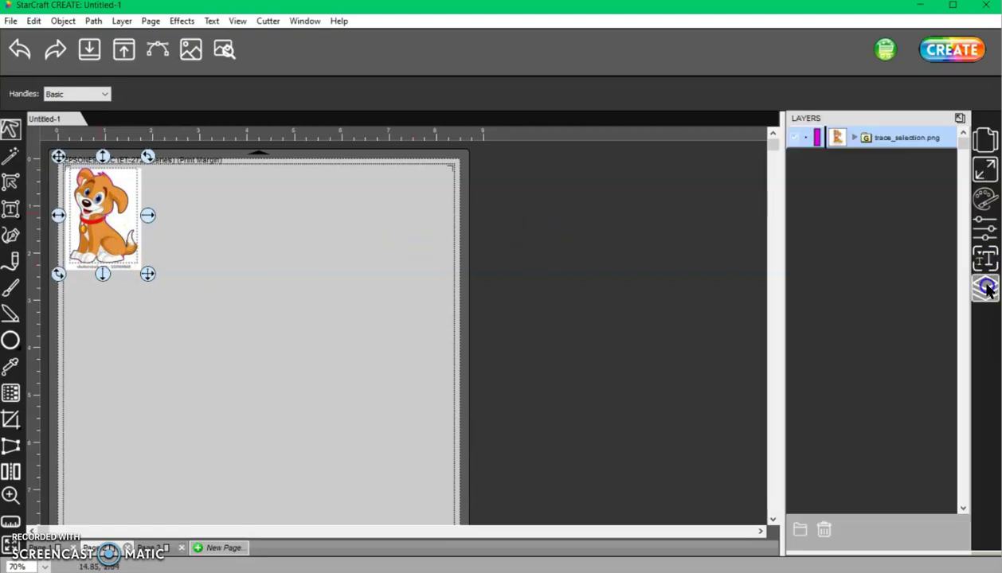
pyautogui.click(854, 137)
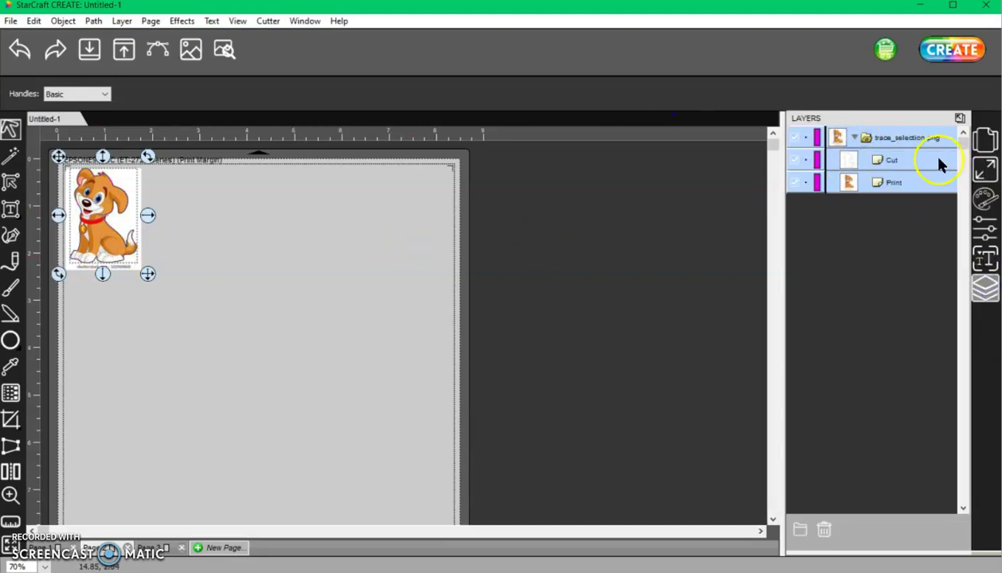
pyautogui.click(985, 229)
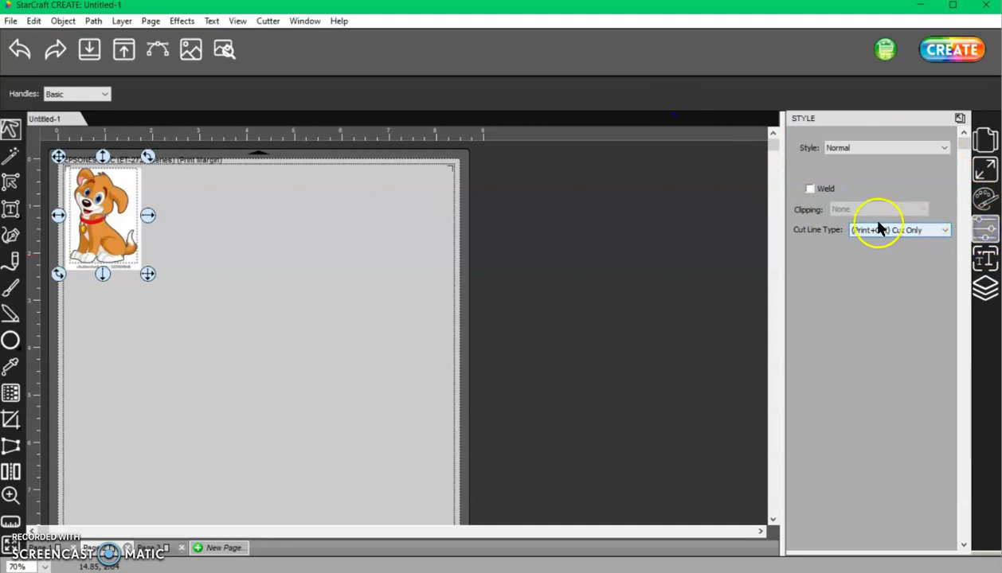
pyautogui.click(985, 287)
pyautogui.click(882, 181)
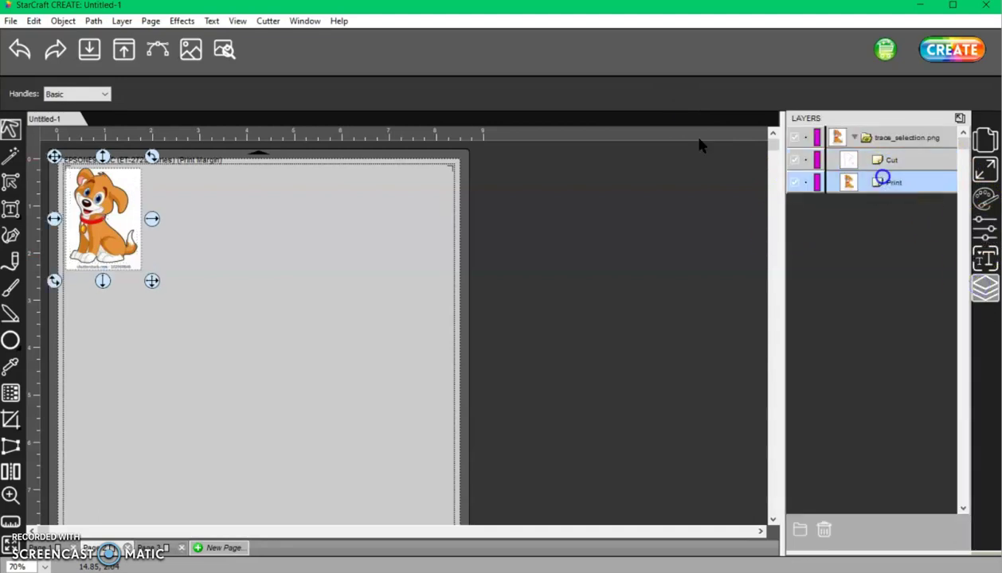
pyautogui.click(986, 227)
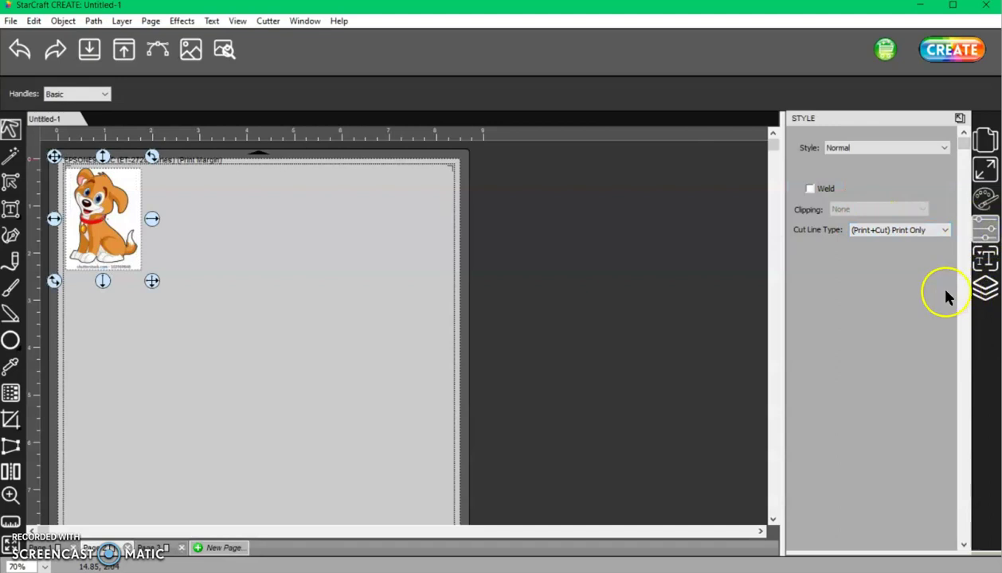
pyautogui.click(987, 290)
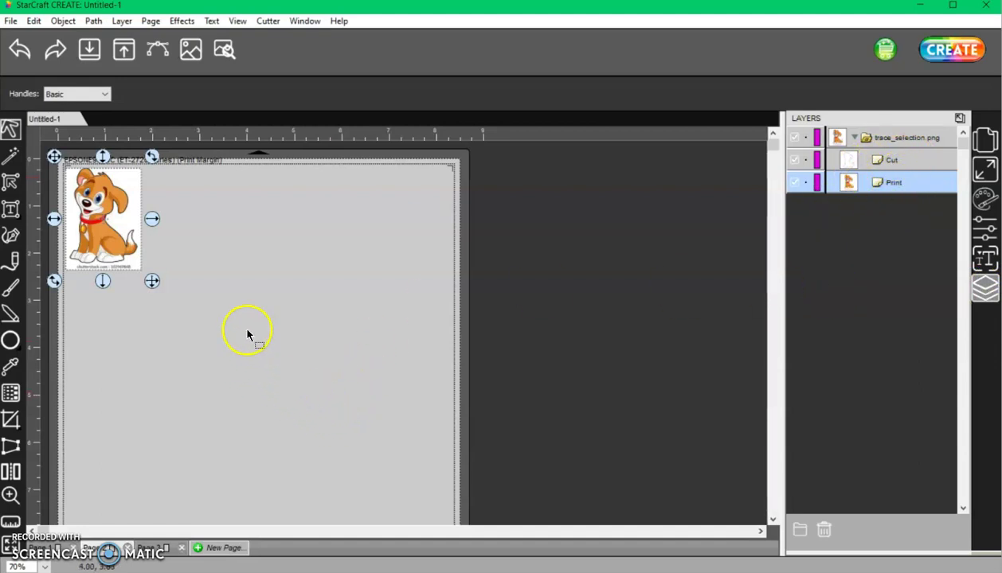
# - Start a Shadow Layer (Contour Cut) effect on the trace's Cut layer with white (FFFFFF) as the shadow color
pyautogui.keyDown('ctrl'); pyautogui.scroll(2, 182, 250); pyautogui.keyUp('ctrl')
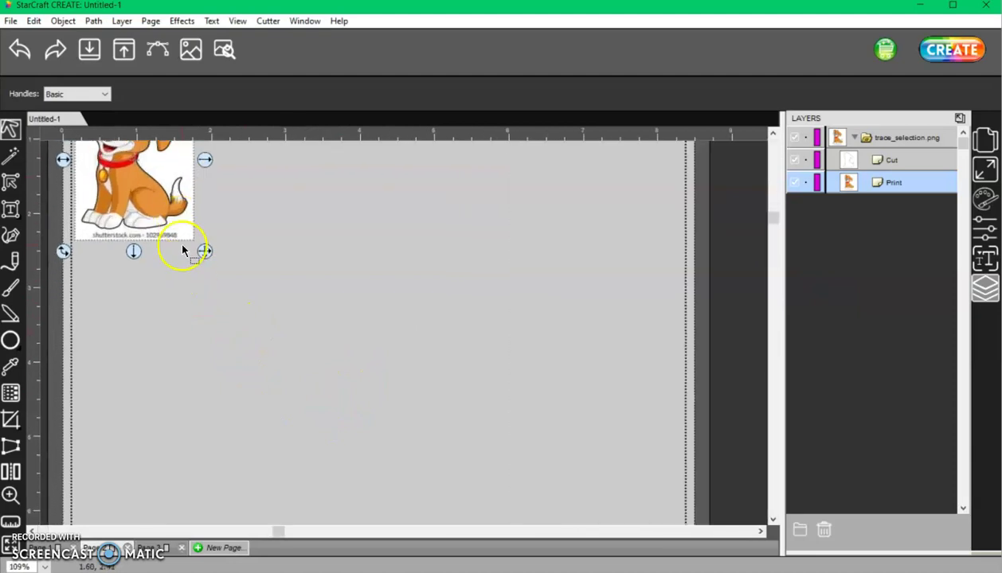
pyautogui.moveTo(776, 217); pyautogui.dragTo(758, 147)
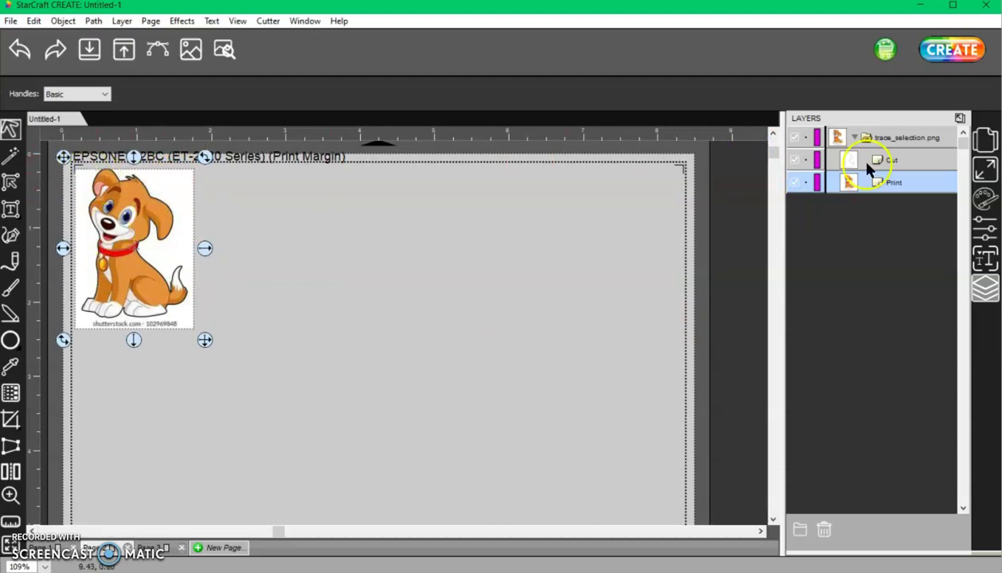
pyautogui.click(915, 157)
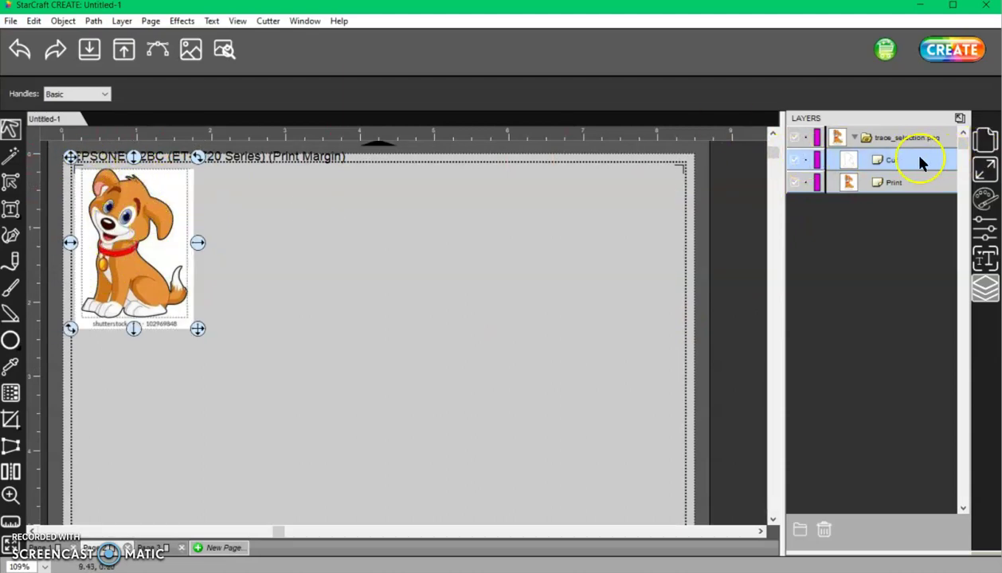
pyautogui.click(180, 21)
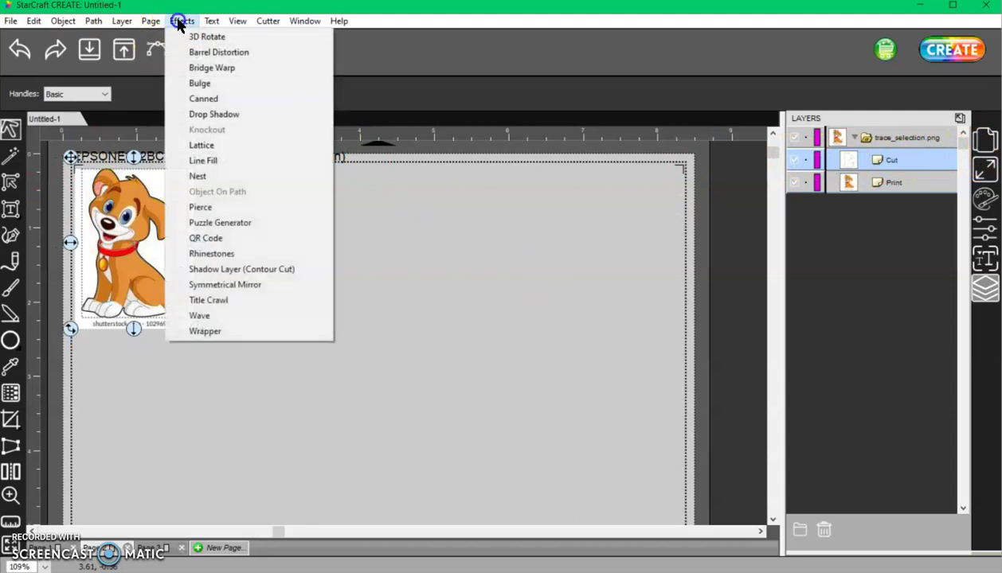
pyautogui.click(245, 268)
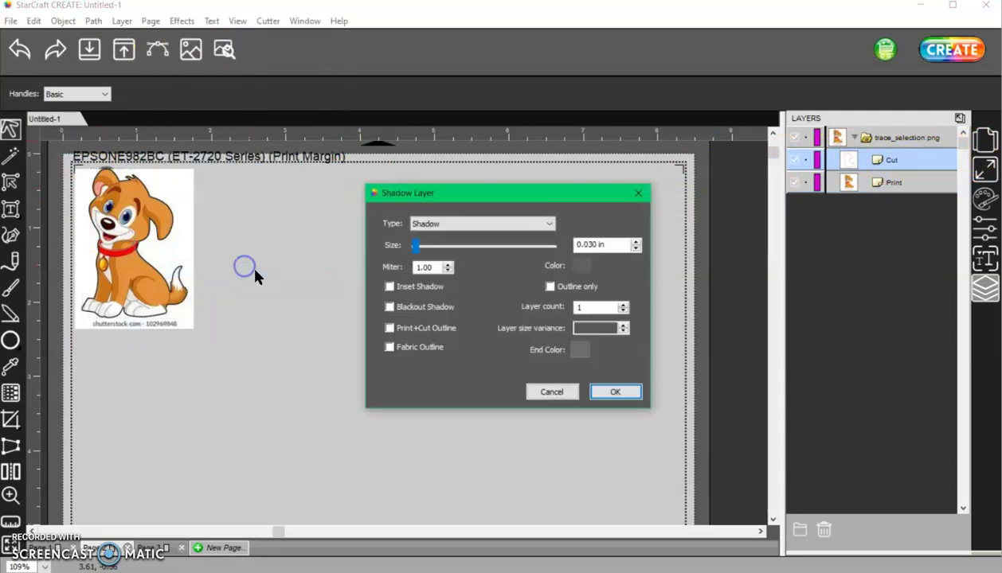
pyautogui.click(583, 274)
pyautogui.click(400, 220)
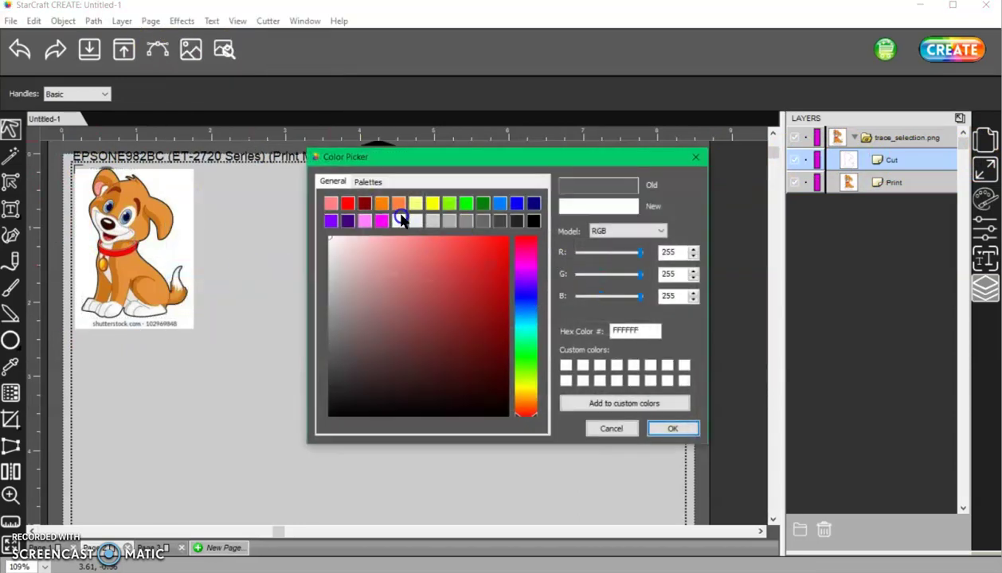
pyautogui.click(675, 430)
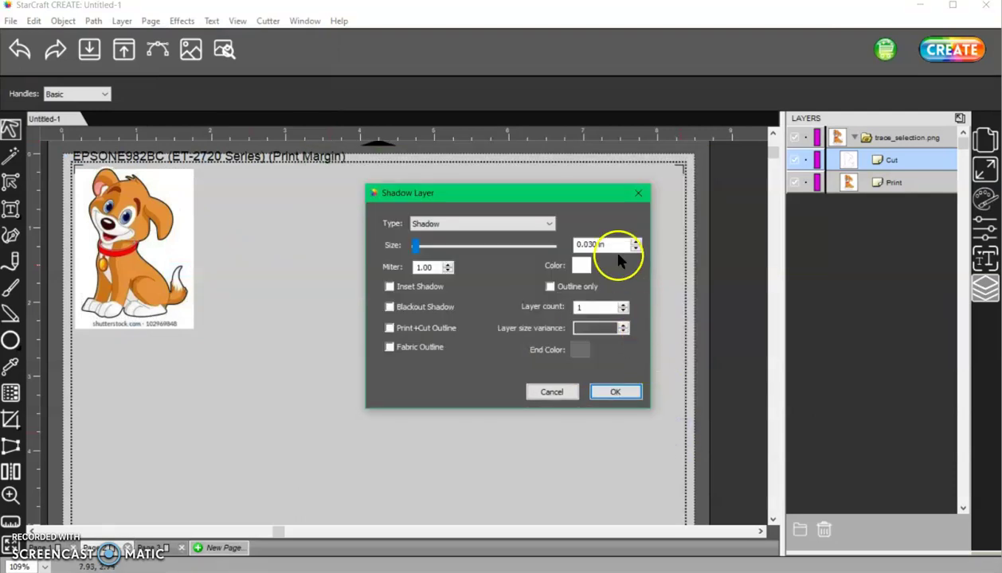
# - Set the shadow size to 0.060 in, choose the Shadow (Rounded) type with Blackout Shadow, and apply it
pyautogui.doubleClick(587, 244)
pyautogui.click(587, 244)
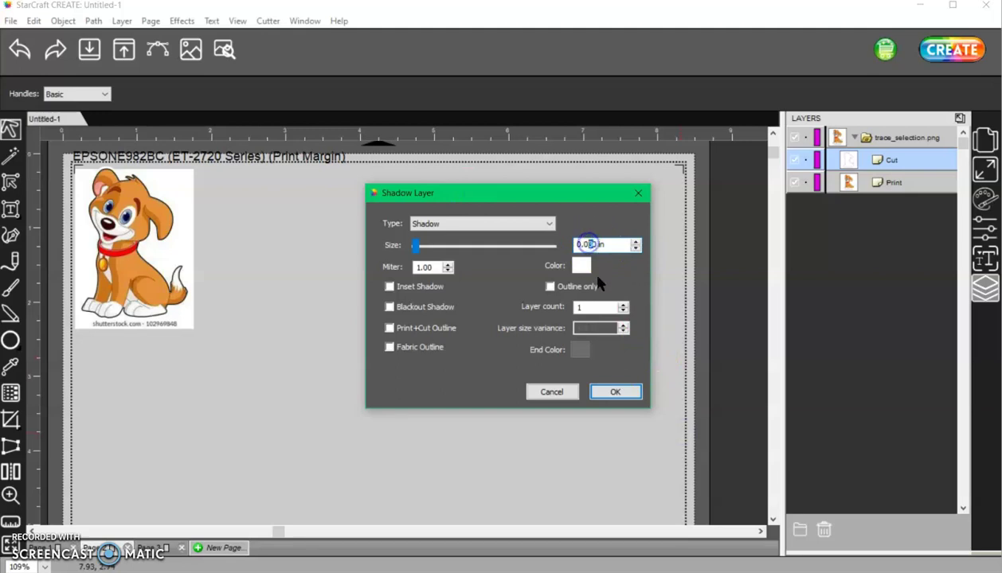
pyautogui.write('60')
pyautogui.click(450, 223)
pyautogui.click(450, 241)
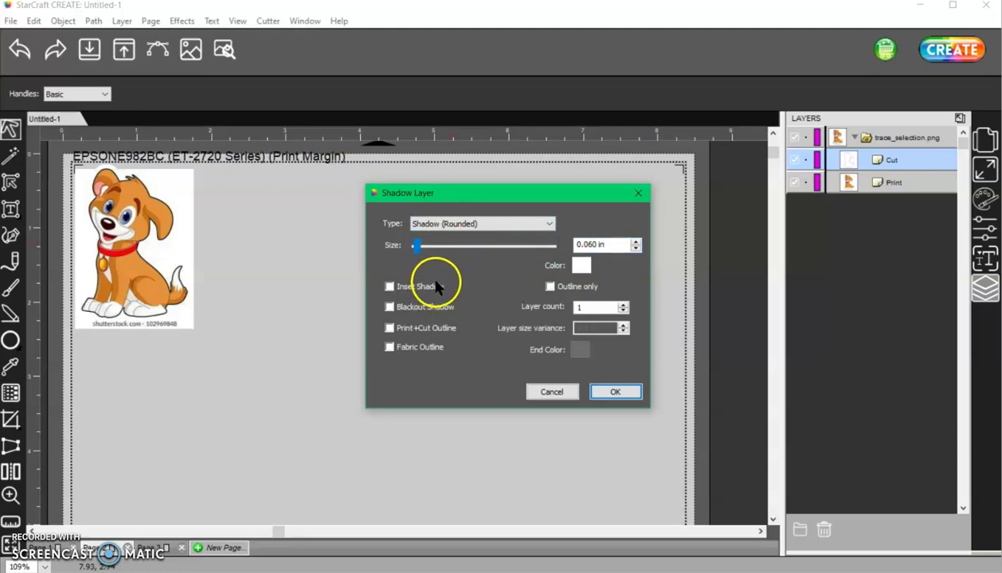
pyautogui.click(390, 307)
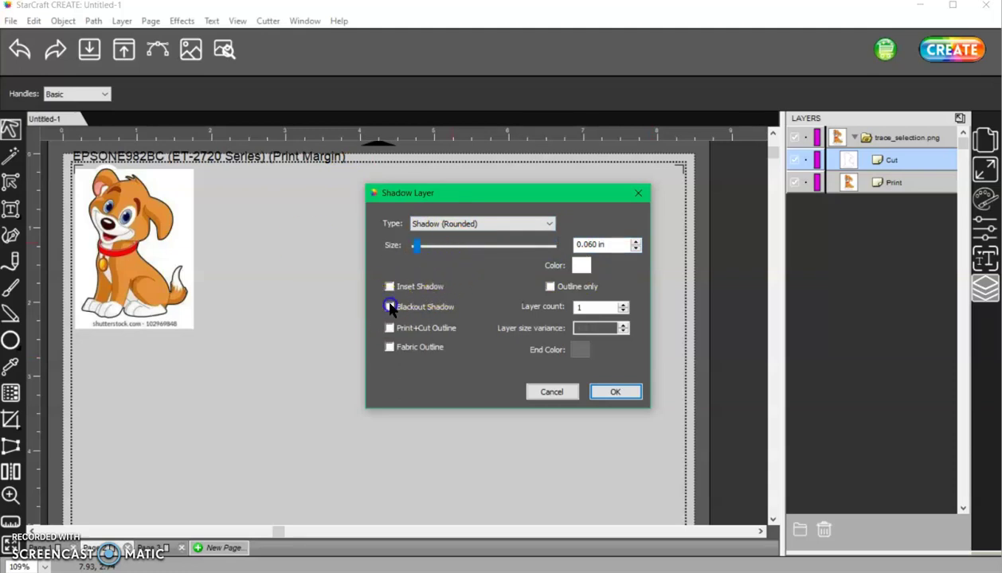
pyautogui.click(618, 392)
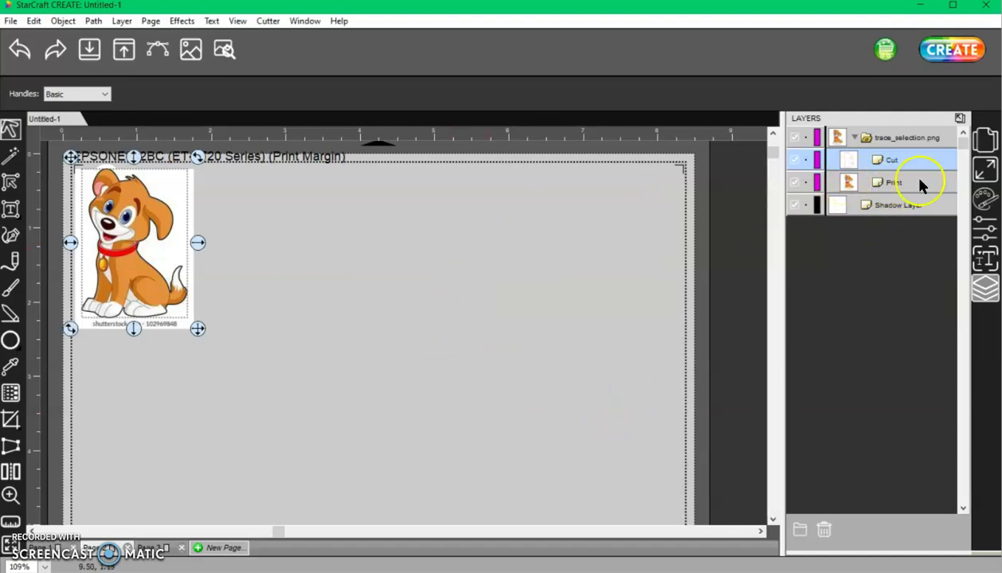
# - Preview the cut lines around the dog and turn off the page color
pyautogui.click(224, 49)
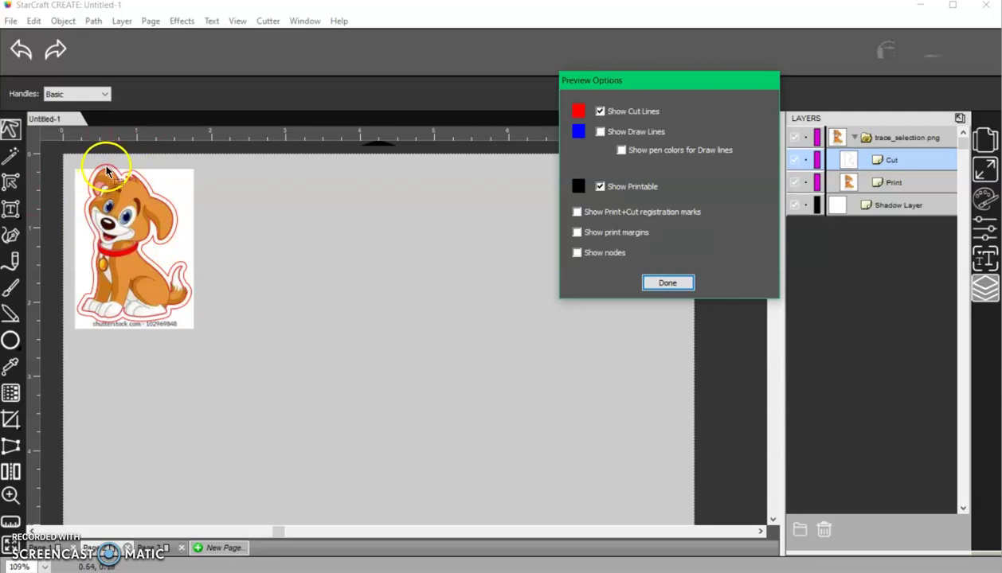
pyautogui.click(652, 283)
pyautogui.click(985, 140)
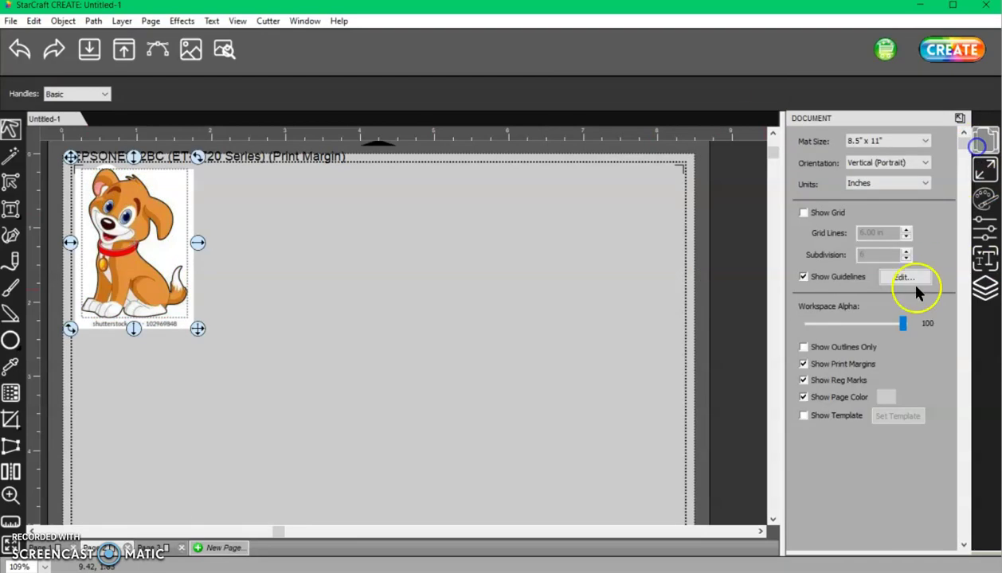
pyautogui.click(805, 397)
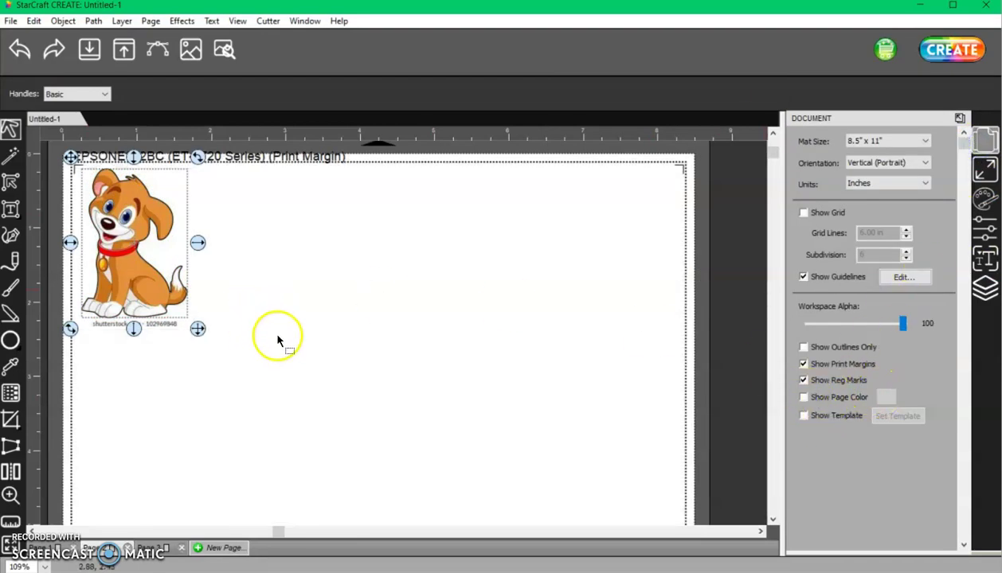
# - Preview the dog's cut lines on the uncolored page with the printable artwork shown and hidden
pyautogui.click(239, 63)
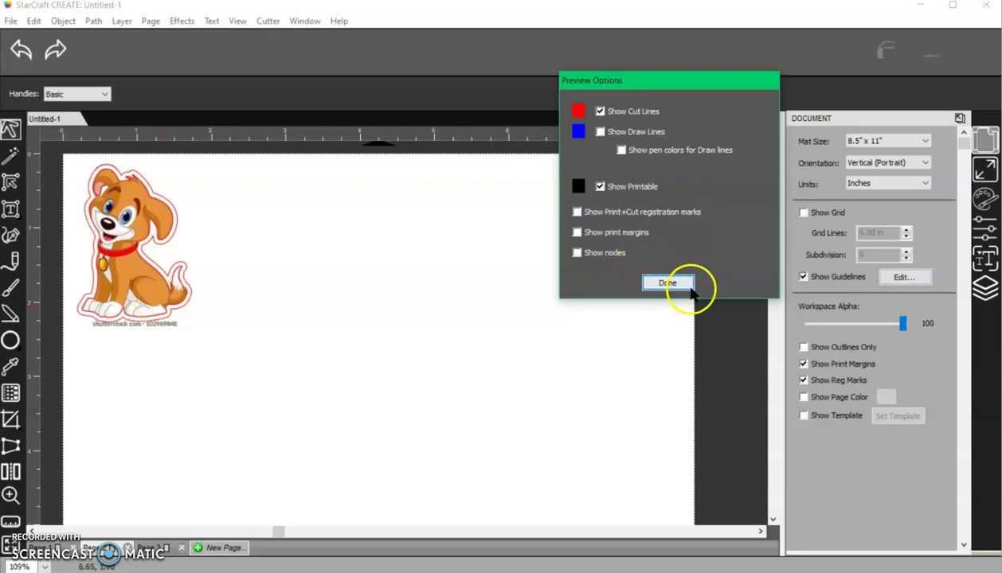
pyautogui.click(599, 187)
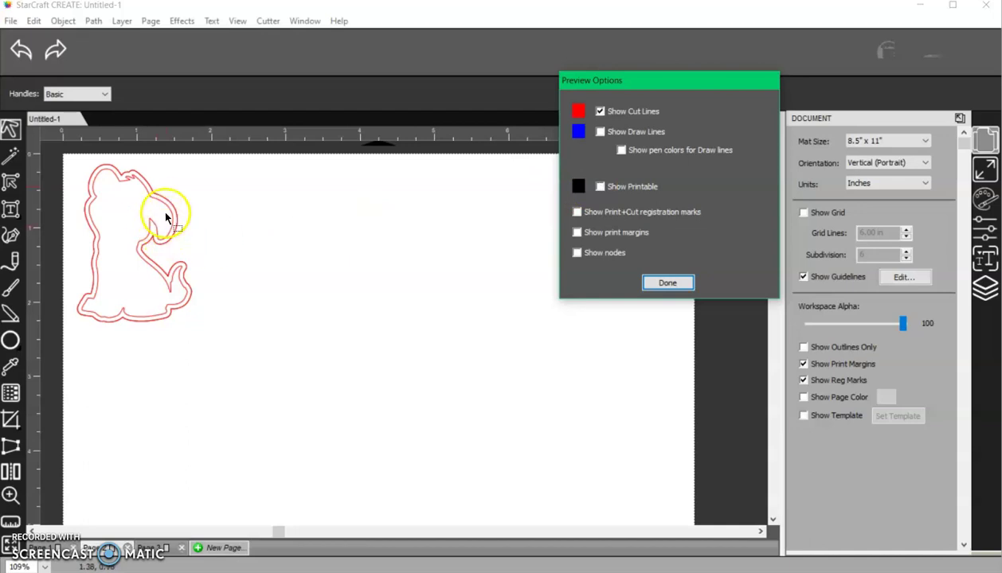
pyautogui.click(669, 282)
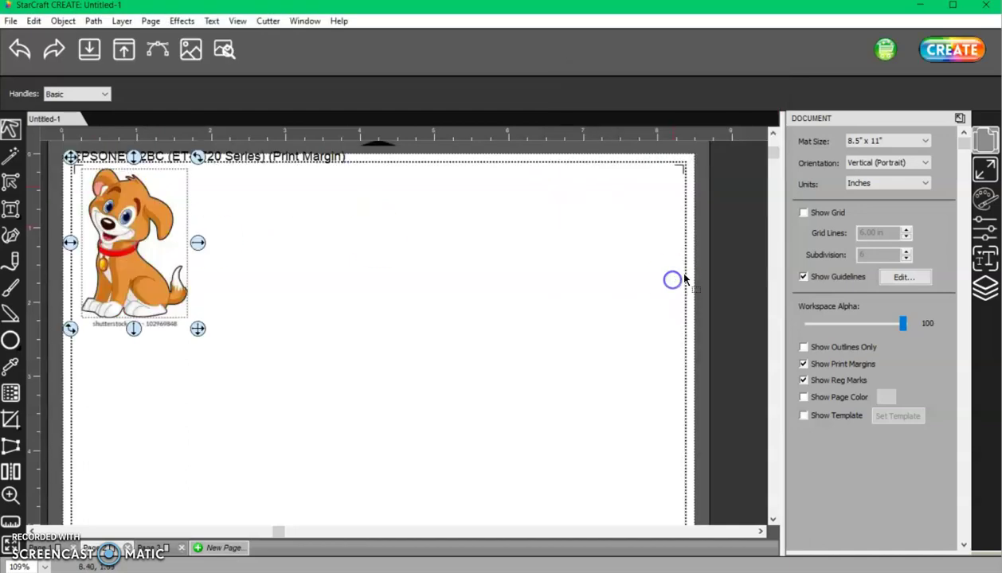
# - Hide the Cut layer in the trace_selection.png group
pyautogui.click(985, 285)
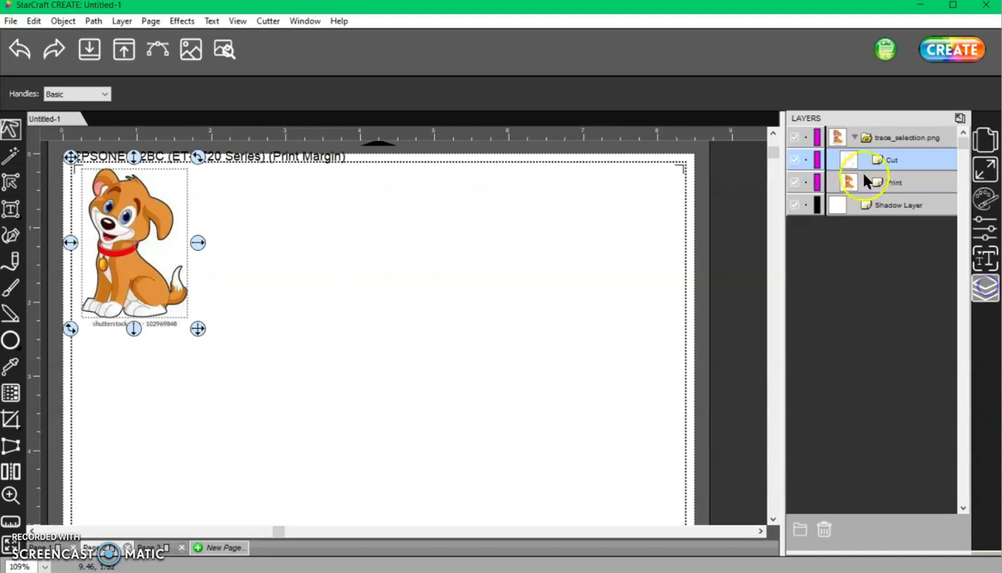
pyautogui.click(793, 159)
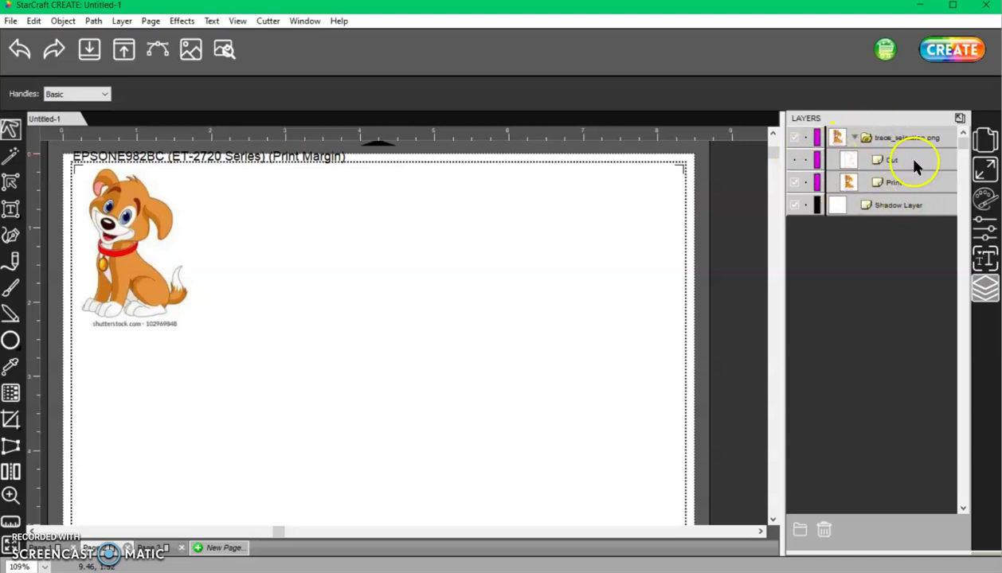
# - Try to duplicate the dog sticker across 5 columns with a smaller horizontal spacing, and undo the duplication
pyautogui.moveTo(368, 411); pyautogui.dragTo(9, 129)
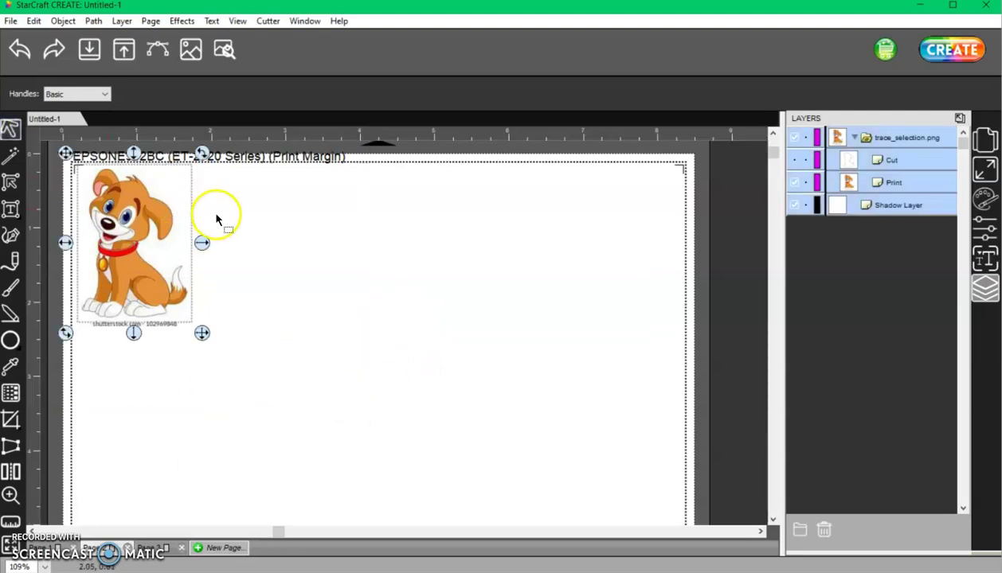
pyautogui.scroll(-2, 192, 262)
pyautogui.scroll(-1, 192, 262)
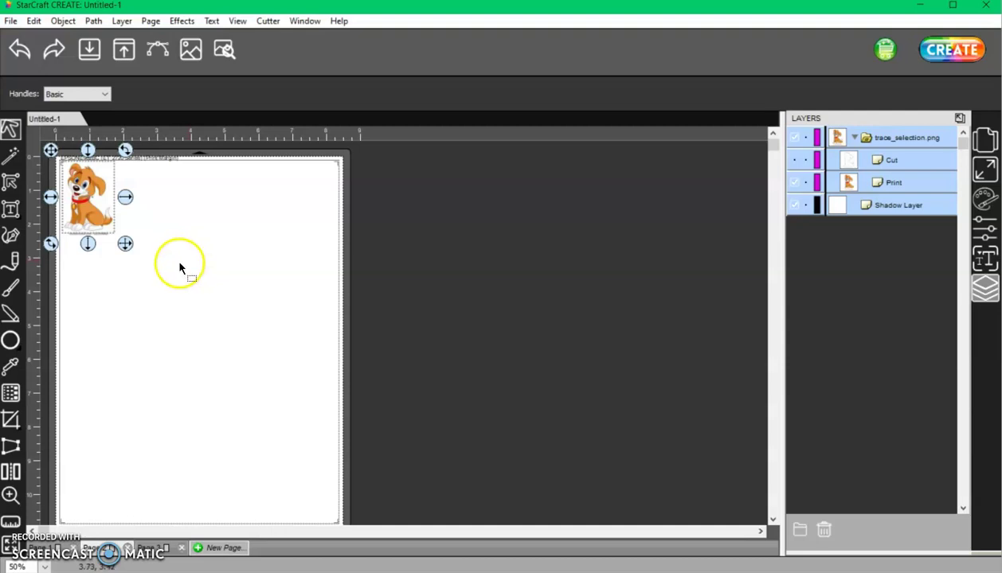
pyautogui.hotkey('ctrl', 'd')
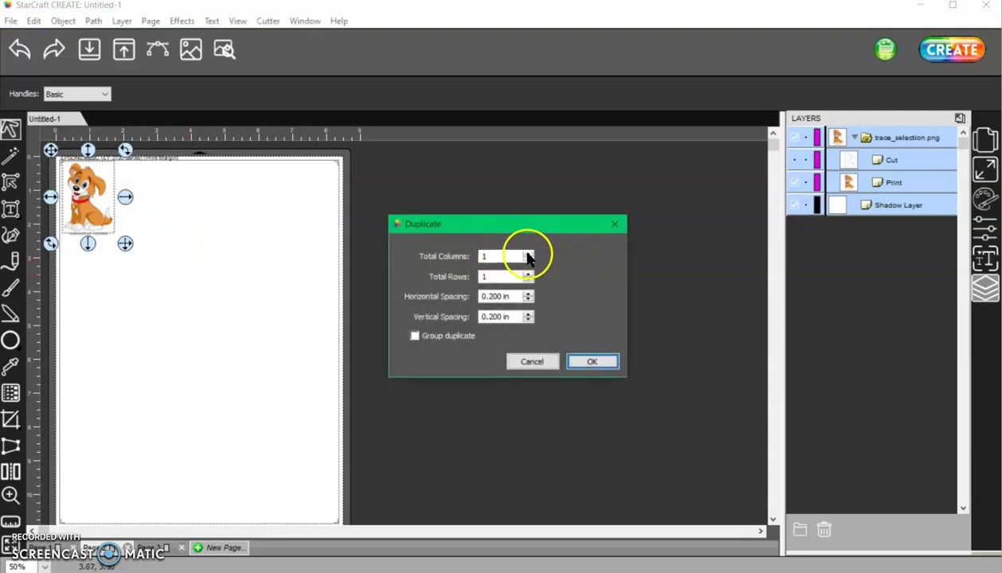
pyautogui.click(527, 253)
pyautogui.click(527, 253)
pyautogui.click(527, 253)
pyautogui.click(528, 253)
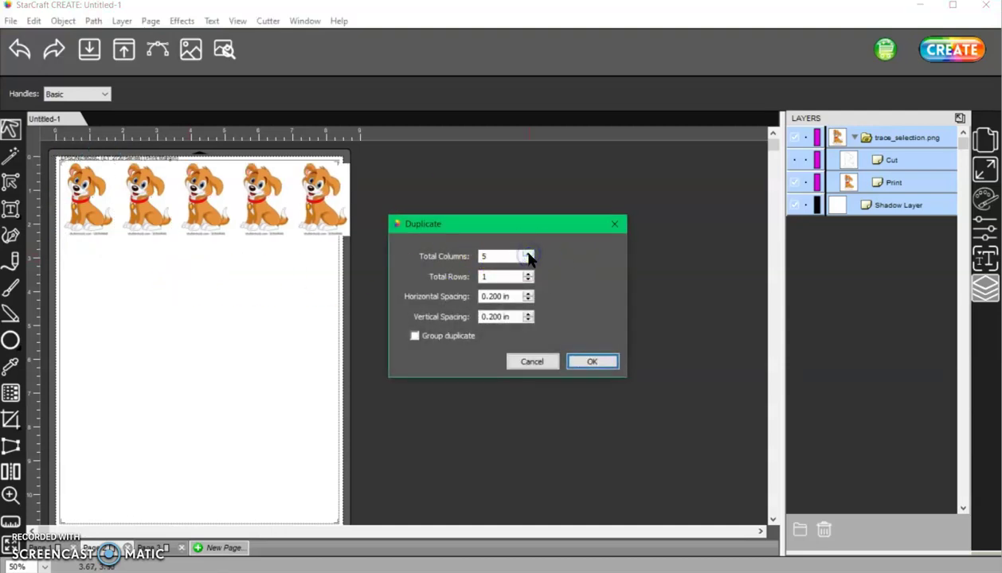
pyautogui.click(490, 295)
pyautogui.write('1')
pyautogui.click(578, 365)
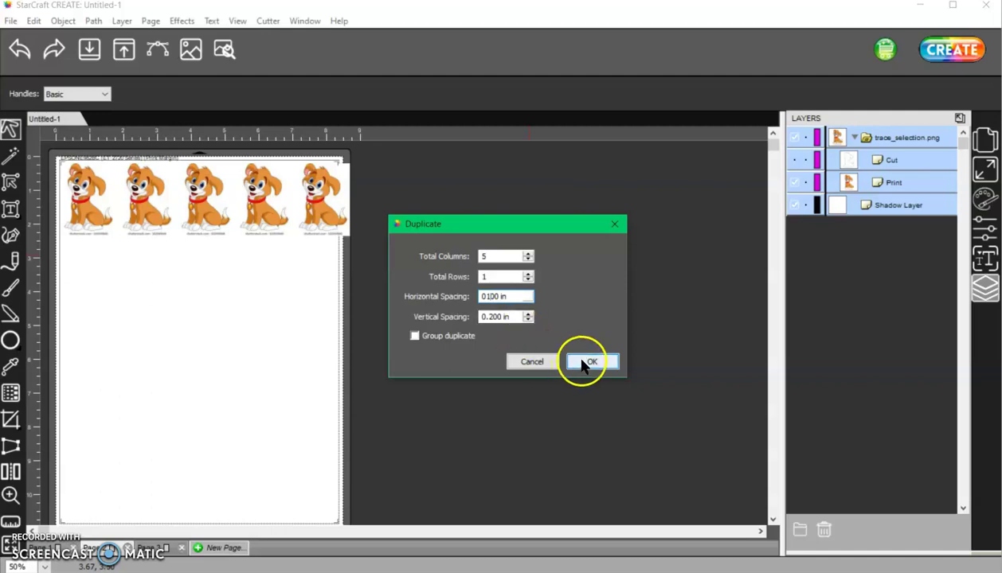
pyautogui.click(290, 309)
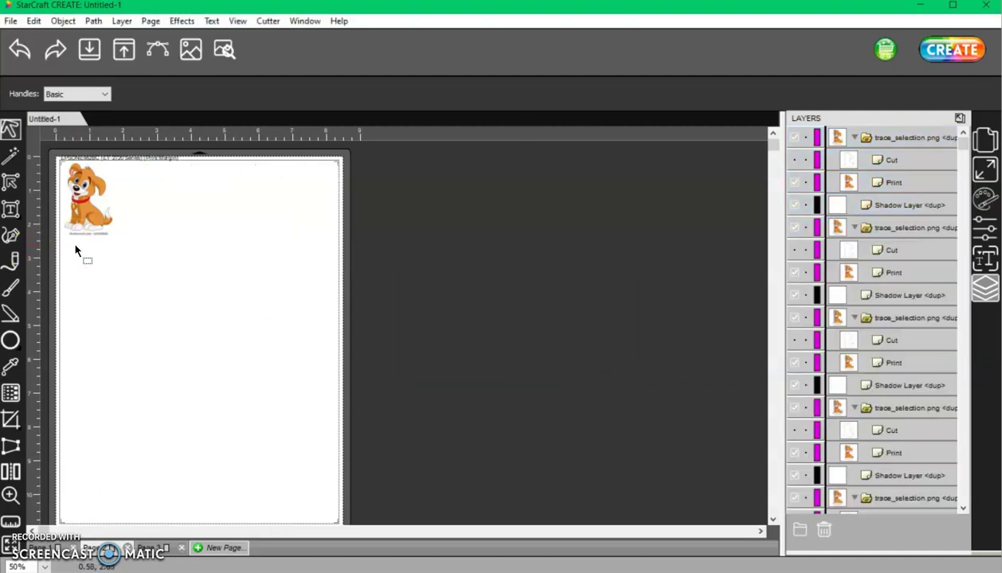
pyautogui.hotkey('ctrl', 'z')
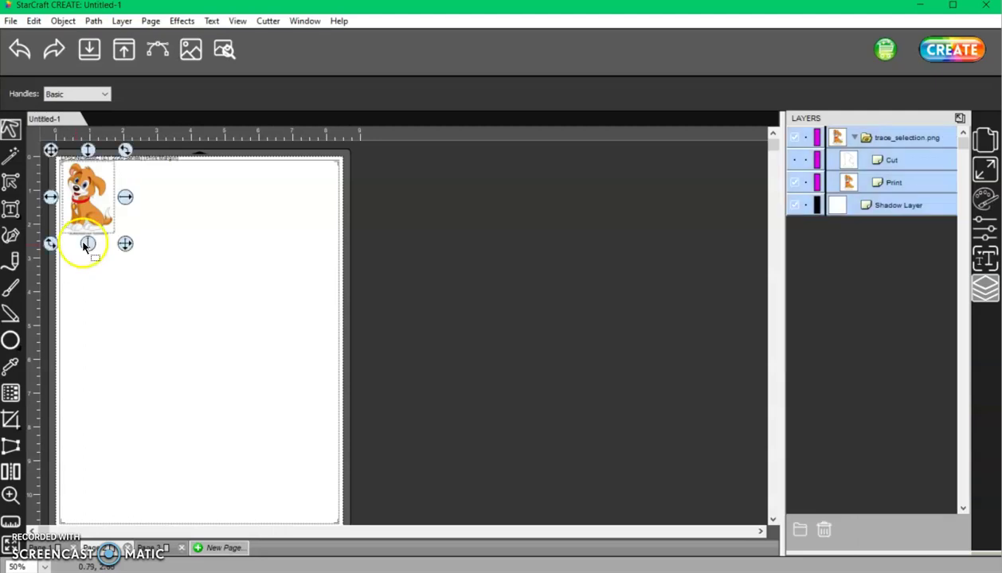
# - Select the dog sticker with its shadow layer and start duplicating it with a horizontal spacing of 0.100 in
pyautogui.moveTo(199, 275); pyautogui.dragTo(34, 162)
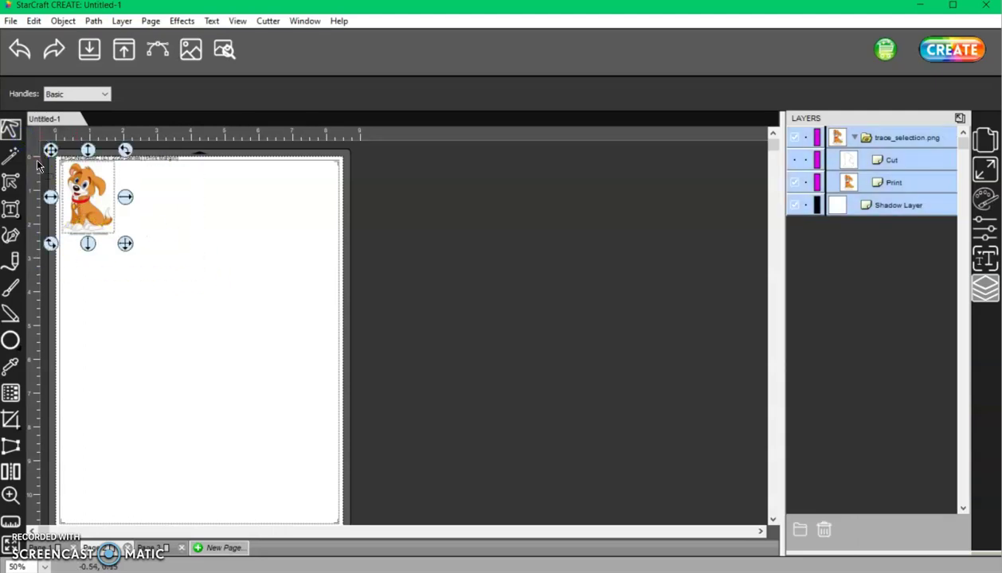
pyautogui.hotkey('ctrl', 'd')
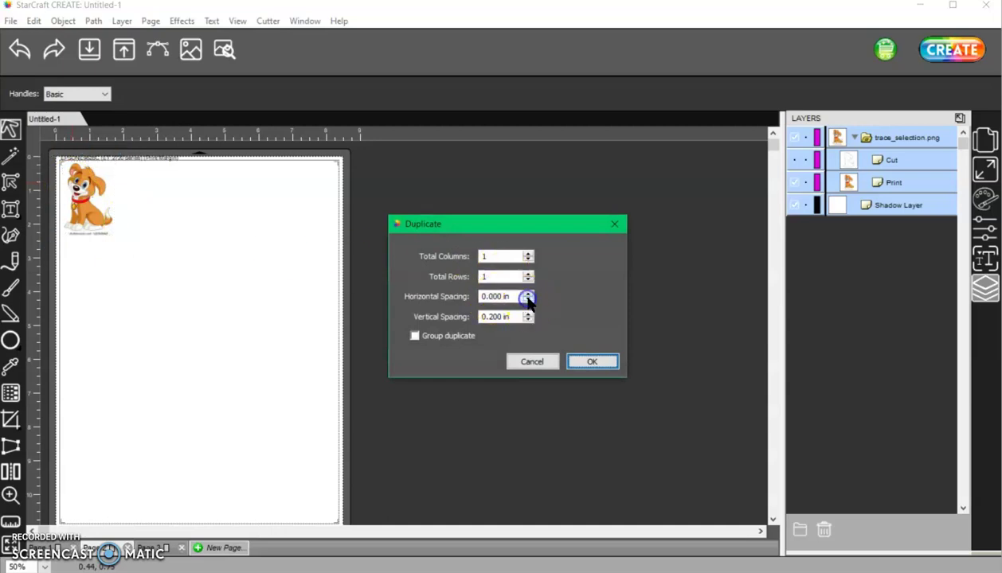
pyautogui.doubleClick(489, 295)
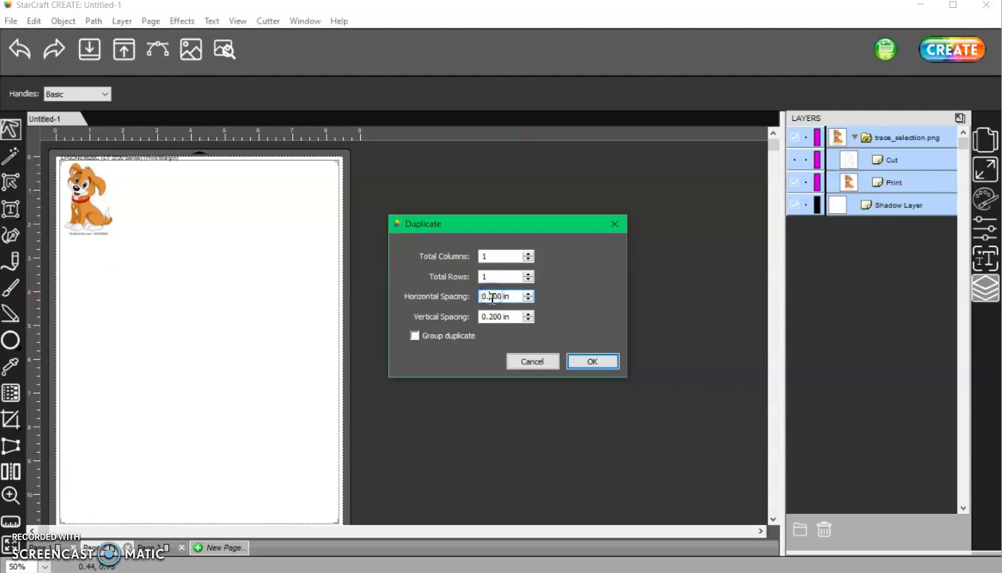
pyautogui.click(492, 297)
pyautogui.write('1')
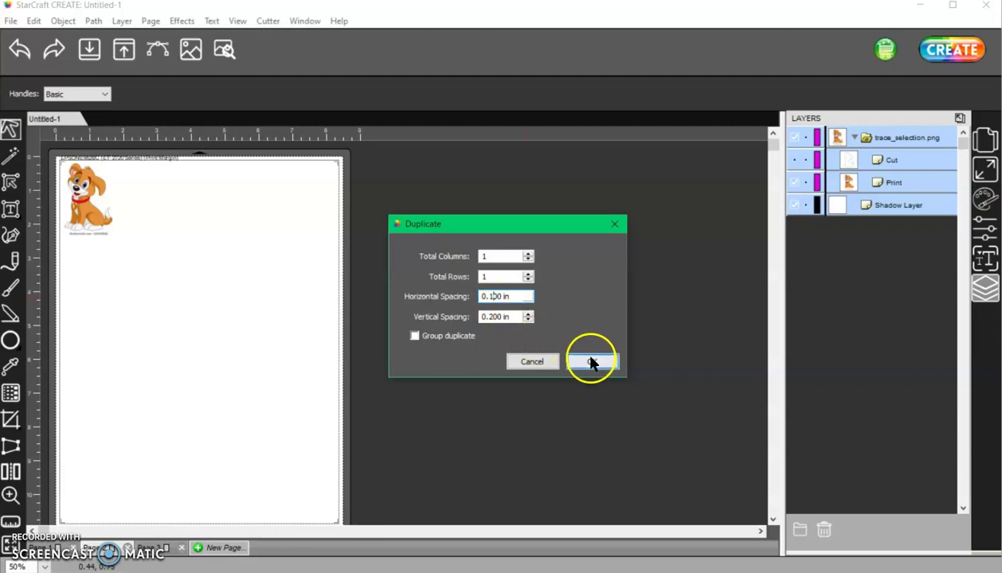
# - Set the duplicate grid to 5 total columns and 5 total rows
pyautogui.click(526, 253)
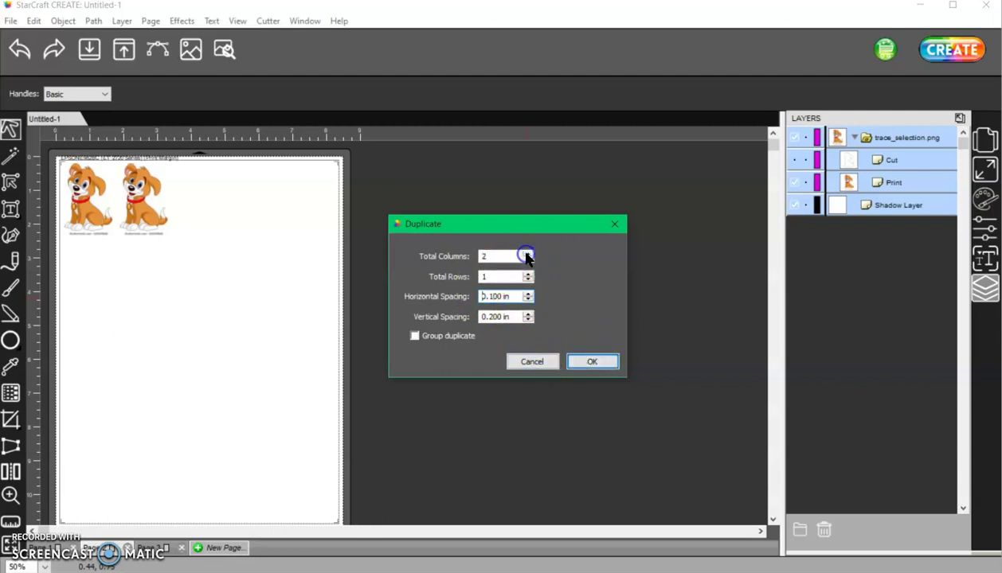
pyautogui.click(527, 253)
pyautogui.click(527, 253)
pyautogui.click(527, 253)
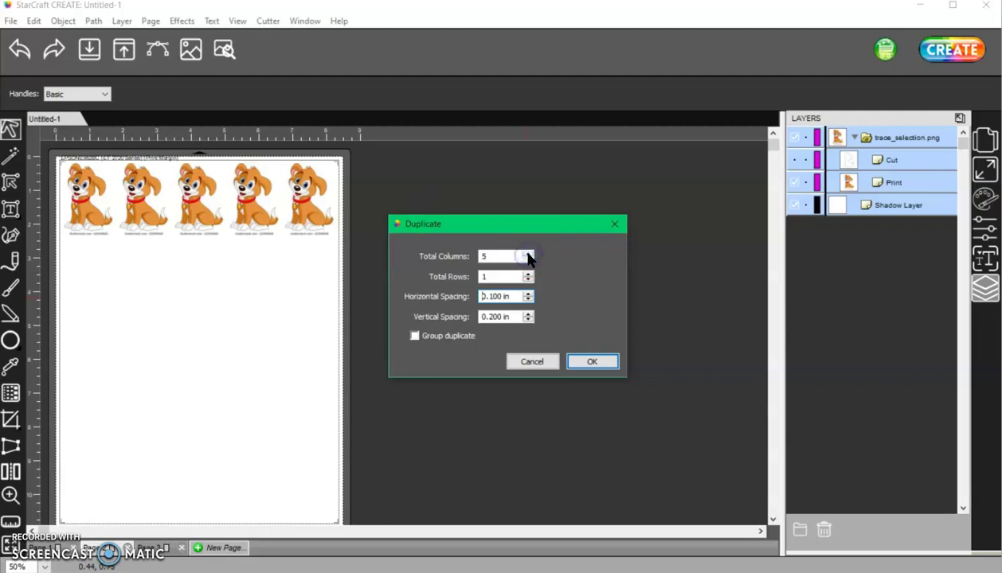
pyautogui.click(528, 273)
pyautogui.click(527, 273)
pyautogui.click(528, 273)
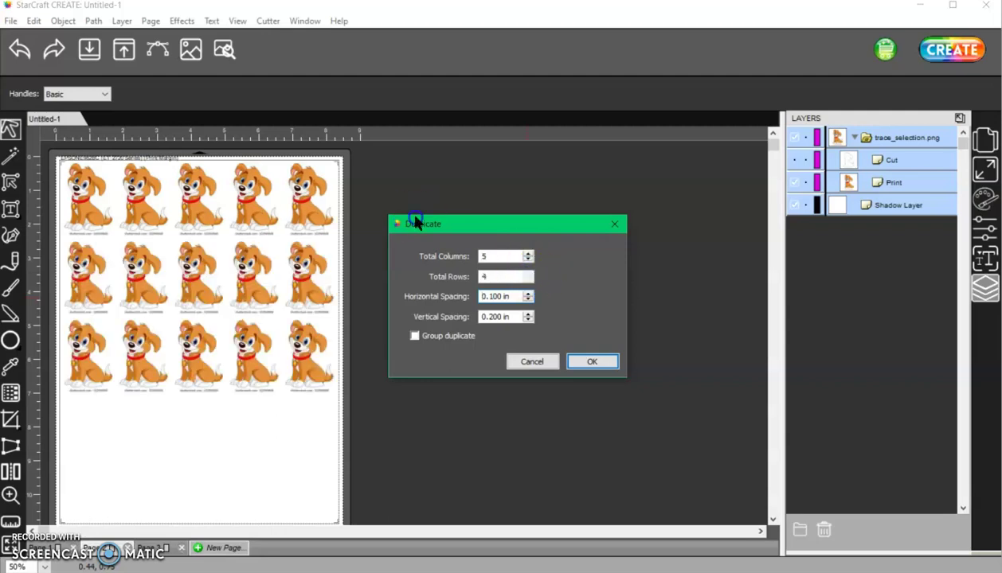
pyautogui.click(528, 273)
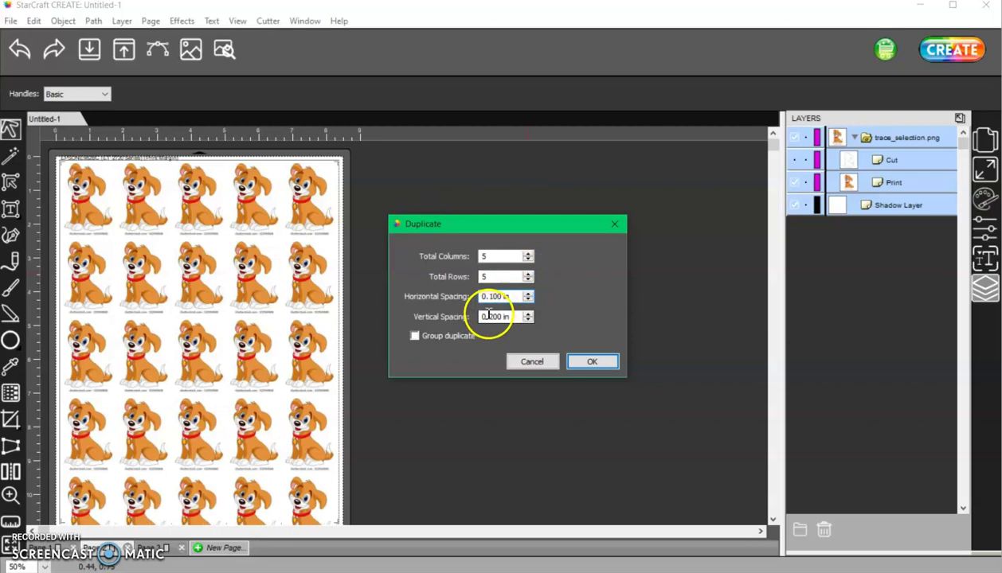
# - Set the vertical spacing to 0.100 in and create the grid of duplicate dogs
pyautogui.doubleClick(491, 316)
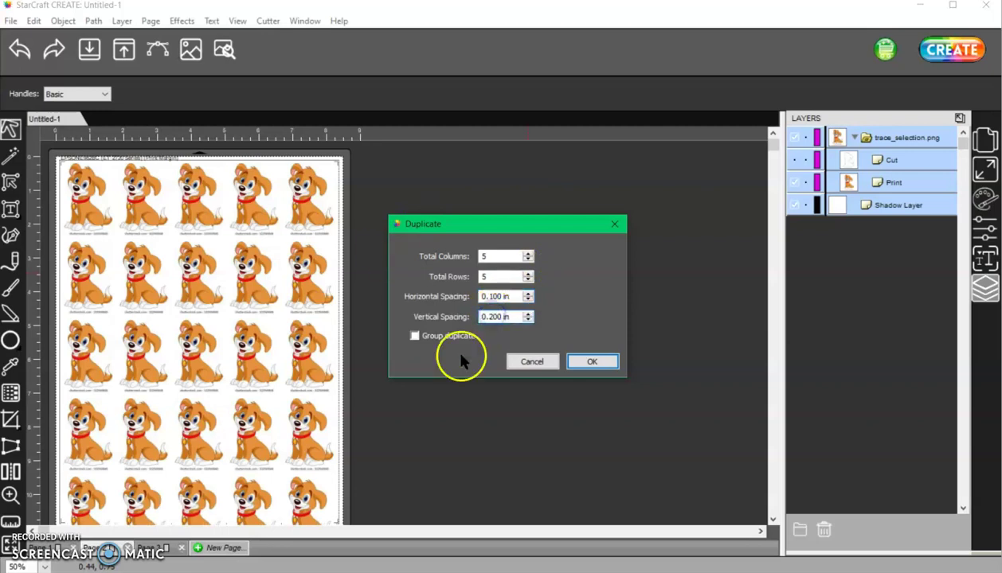
pyautogui.press('BackSpace')
pyautogui.write('1')
pyautogui.click(592, 359)
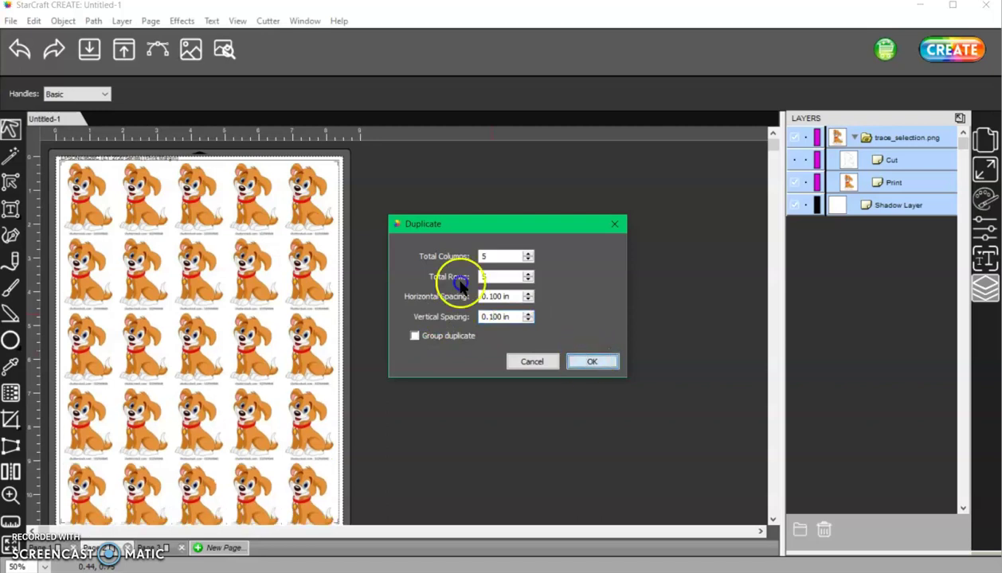
# - Preview the sheet's cut lines and delete the bottom row of dogs that runs past the page edge
pyautogui.scroll(-1, 314, 340)
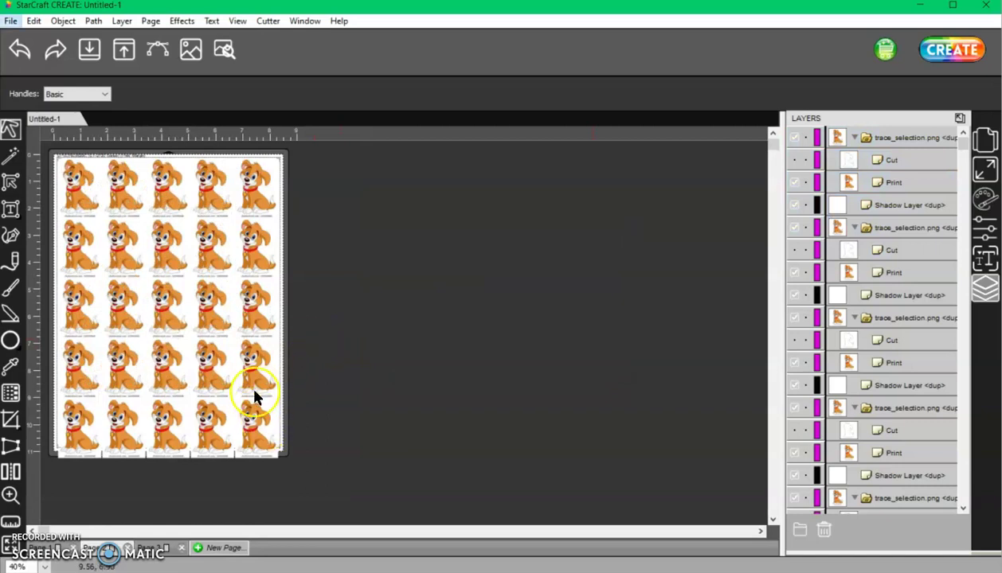
pyautogui.click(224, 50)
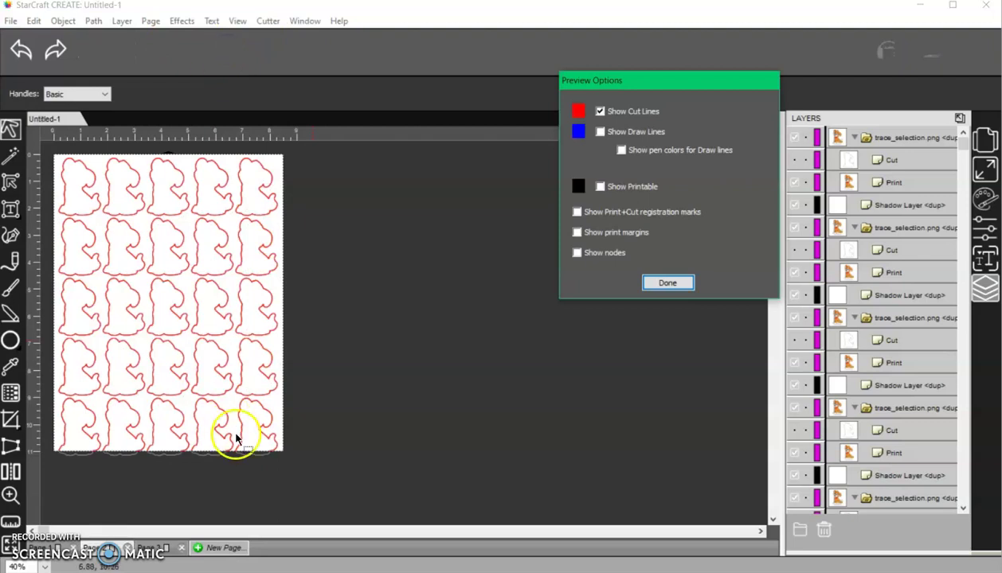
pyautogui.click(667, 284)
pyautogui.moveTo(329, 478); pyautogui.dragTo(31, 385)
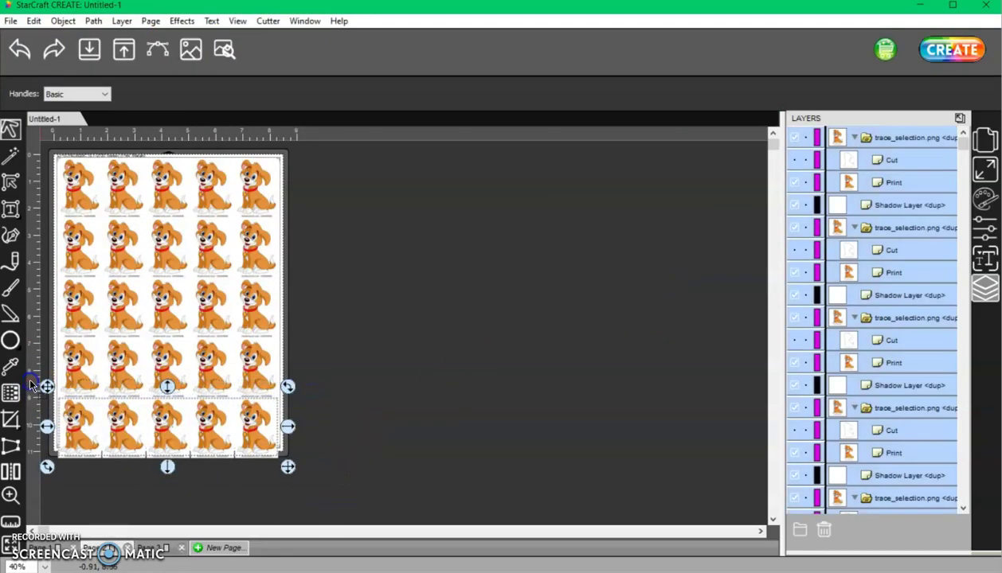
pyautogui.press('Delete')
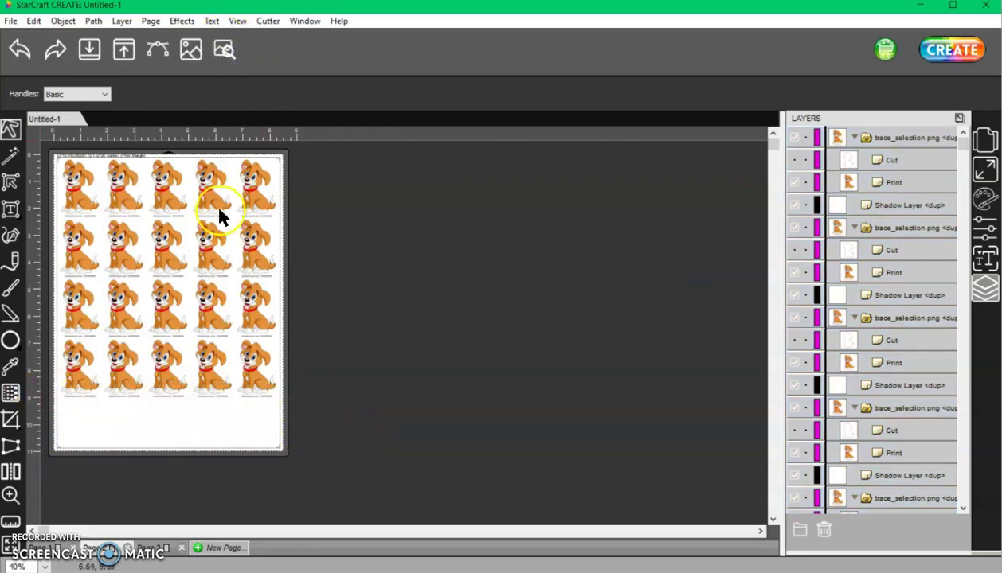
# - Preview the cut lines of the remaining dogs with the printable artwork shown
pyautogui.click(224, 49)
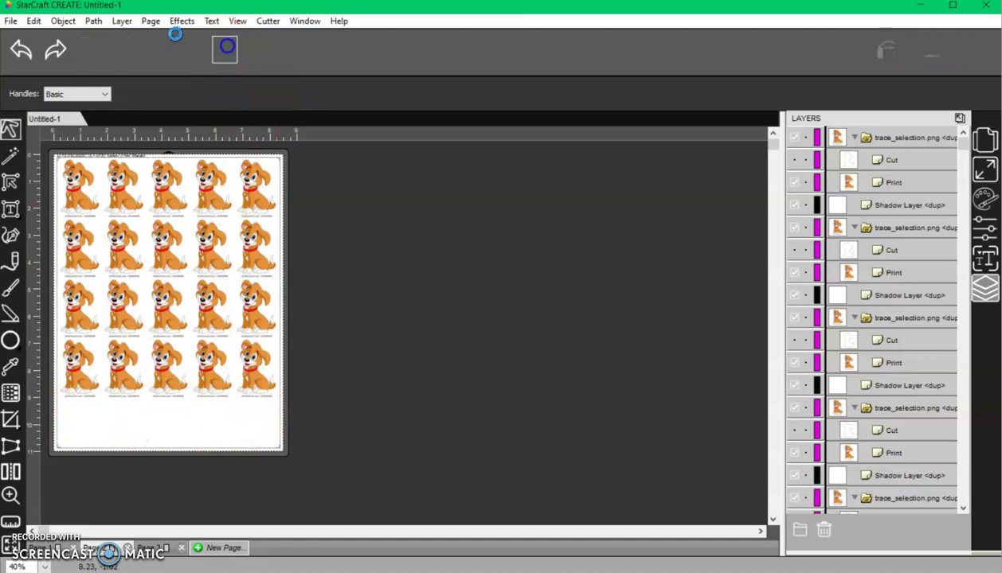
pyautogui.click(600, 187)
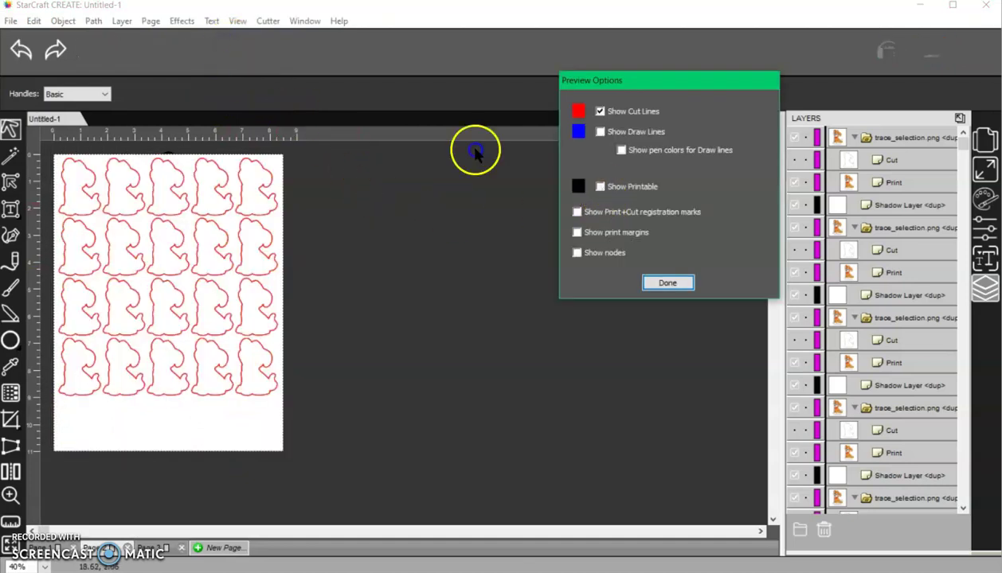
pyautogui.click(600, 188)
pyautogui.click(600, 187)
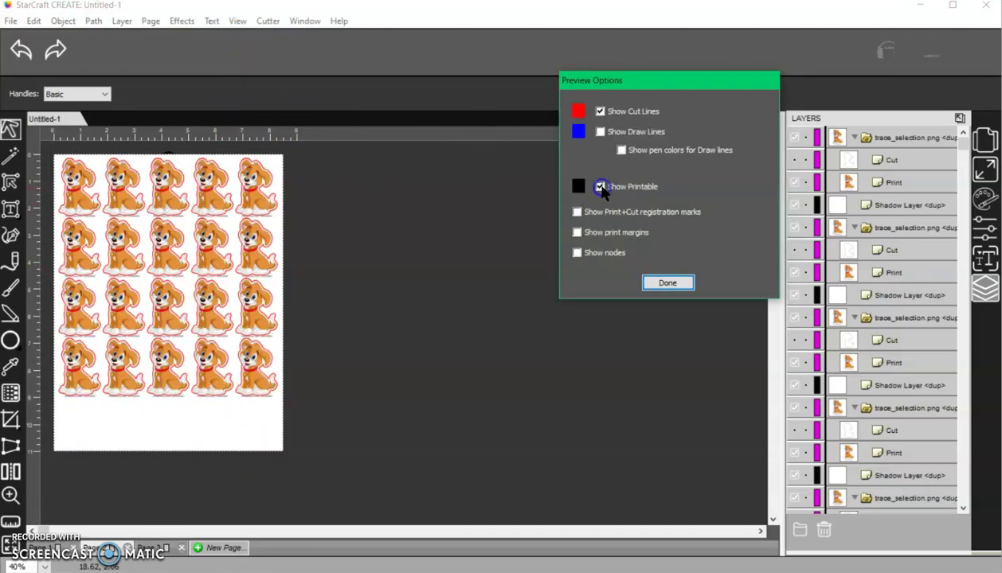
pyautogui.click(667, 283)
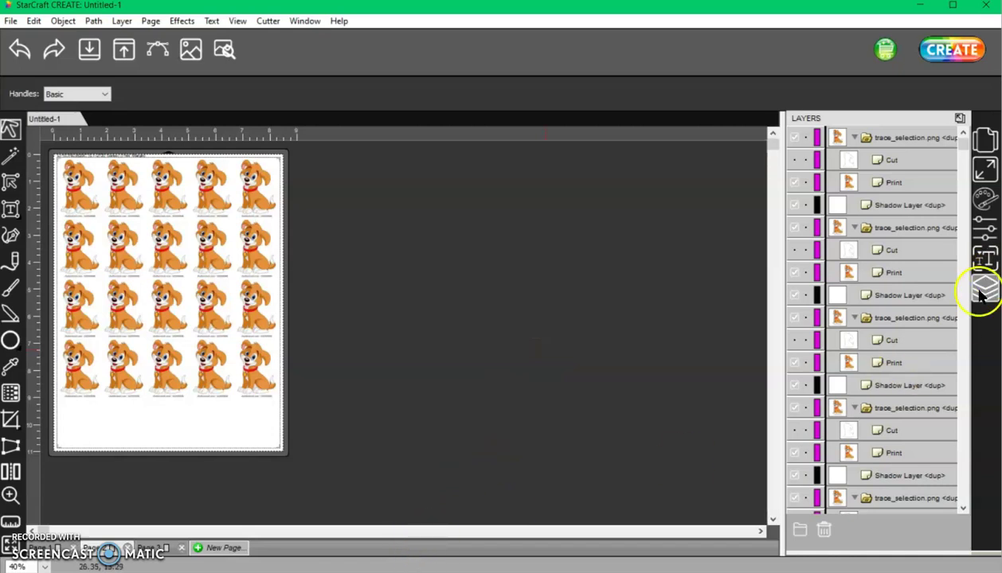
# - Check the cut line type of the Cut layer in the topmost duplicated dog group
pyautogui.click(902, 160)
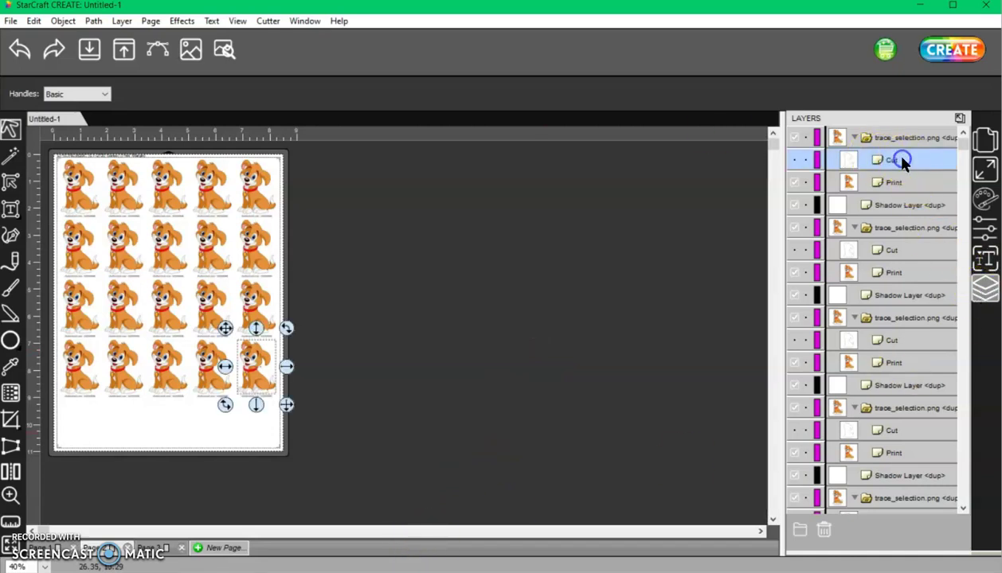
pyautogui.click(983, 231)
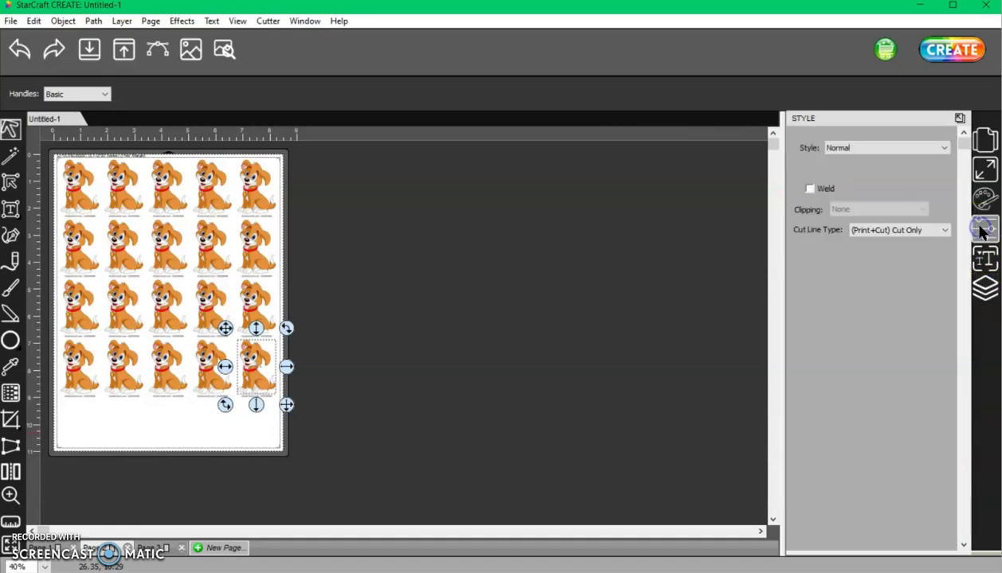
pyautogui.click(984, 288)
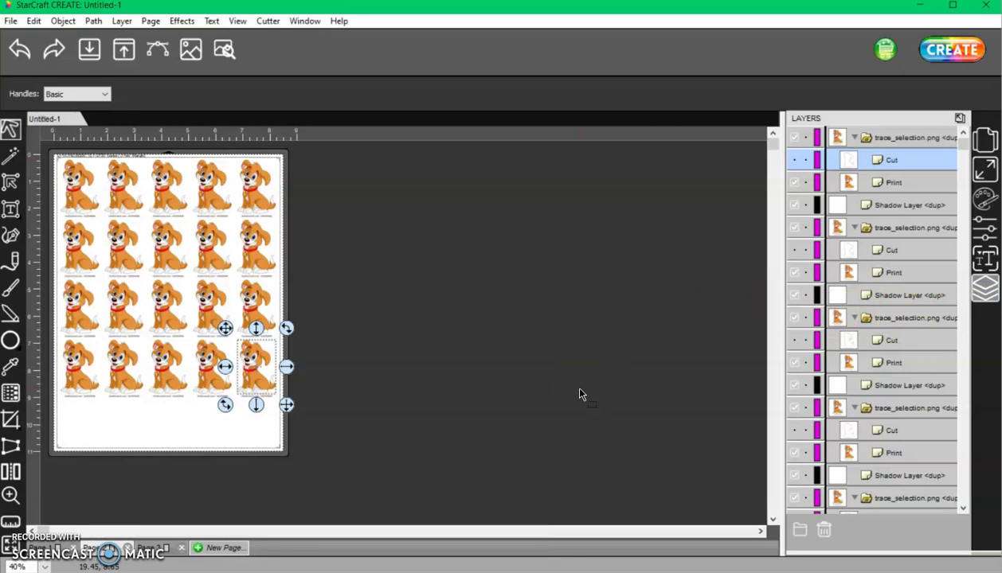
pyautogui.click(252, 447)
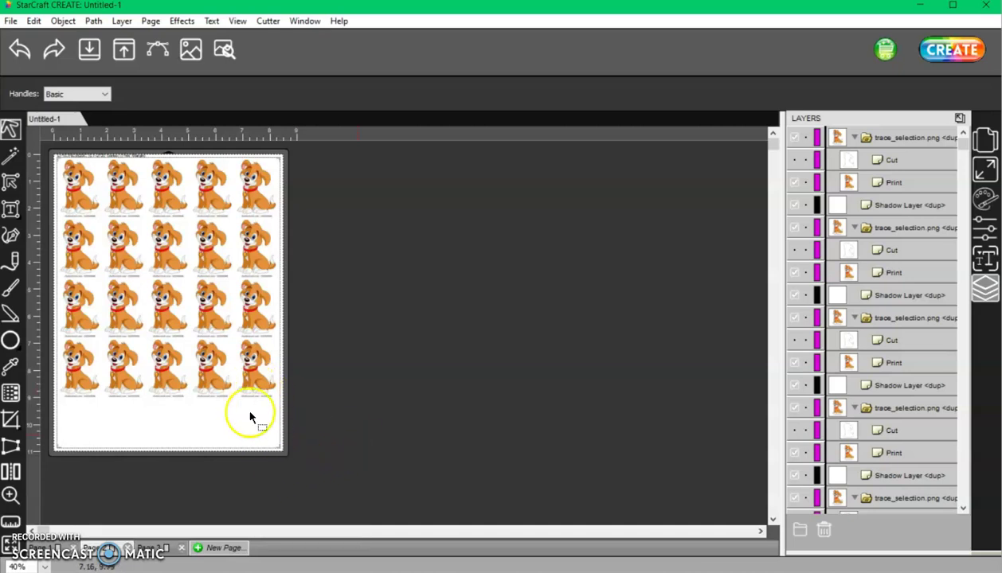
# - Import Gnome 6.png from the Desktop onto Page 3 and move the gnome so it lies fully within the page
pyautogui.click(169, 548)
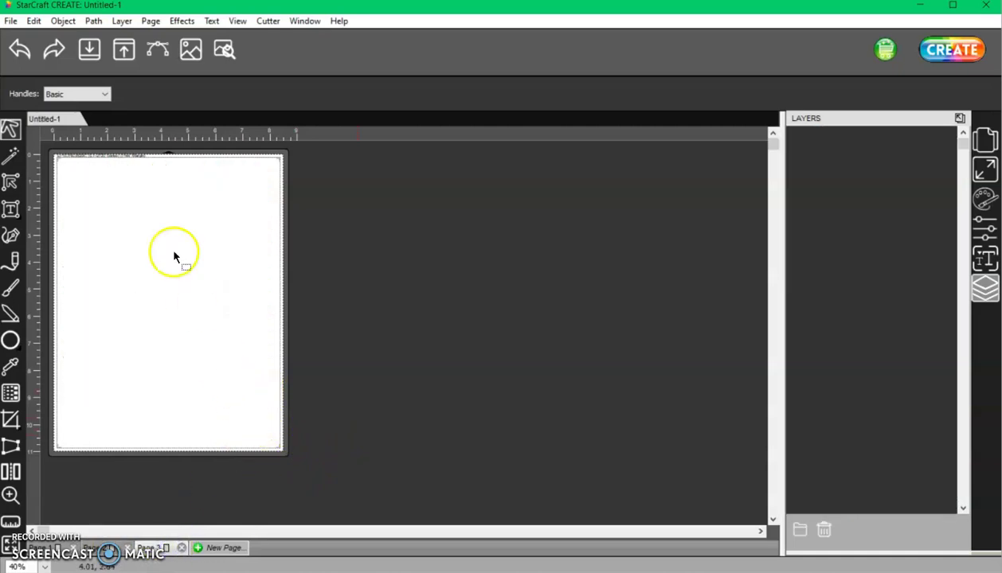
pyautogui.click(91, 50)
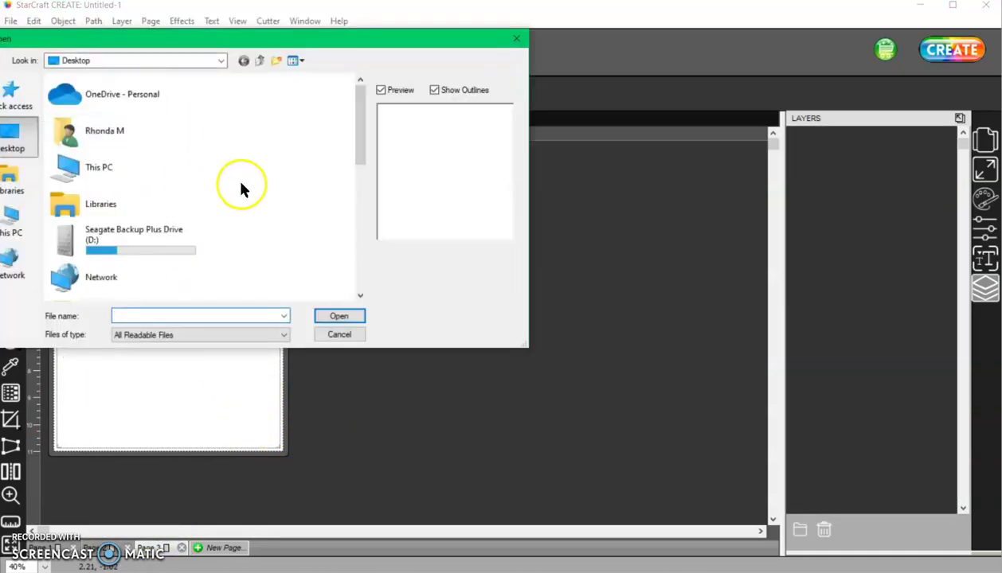
pyautogui.scroll(-5, 230, 199)
pyautogui.click(62, 227)
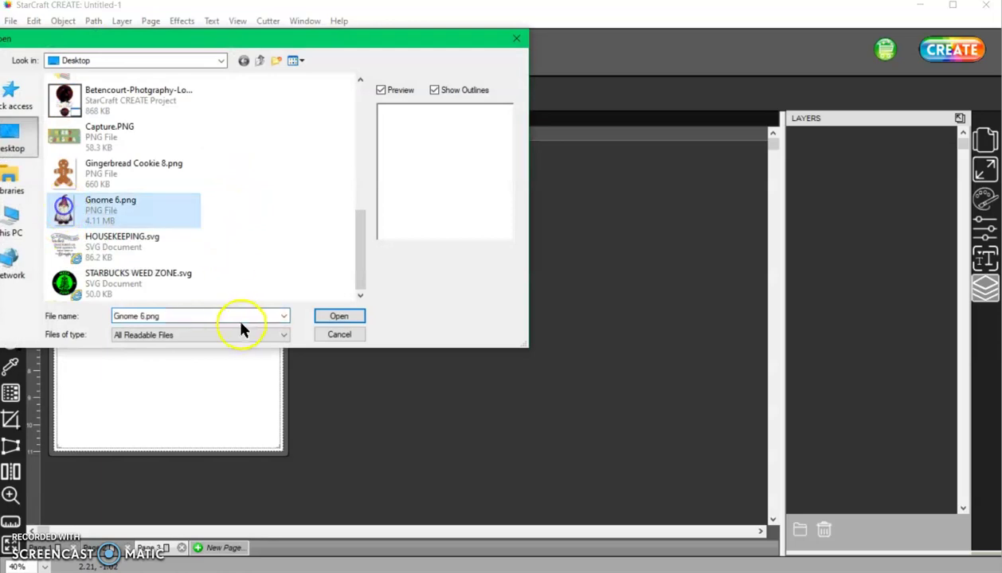
pyautogui.click(341, 316)
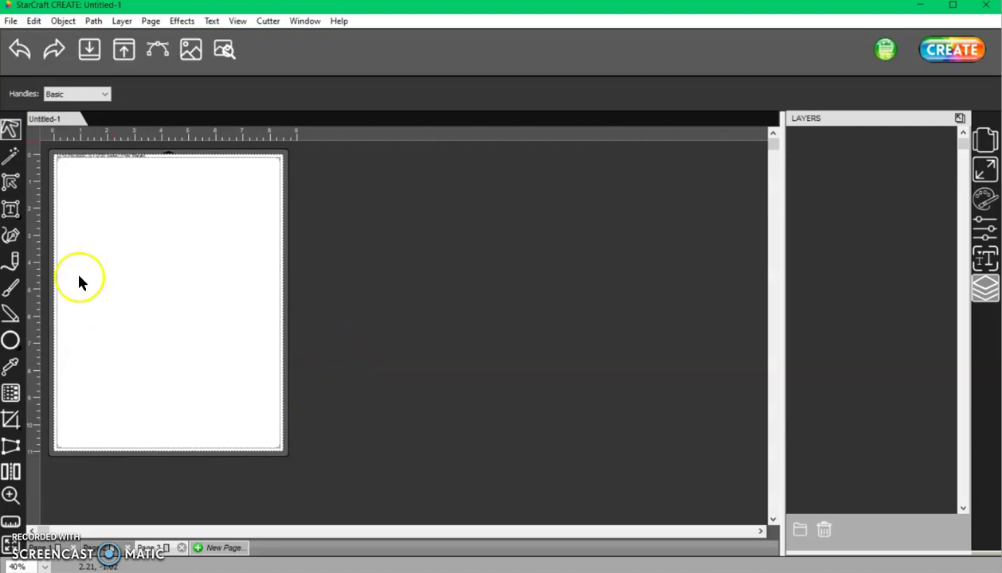
pyautogui.hotkey('ctrl', 'v')
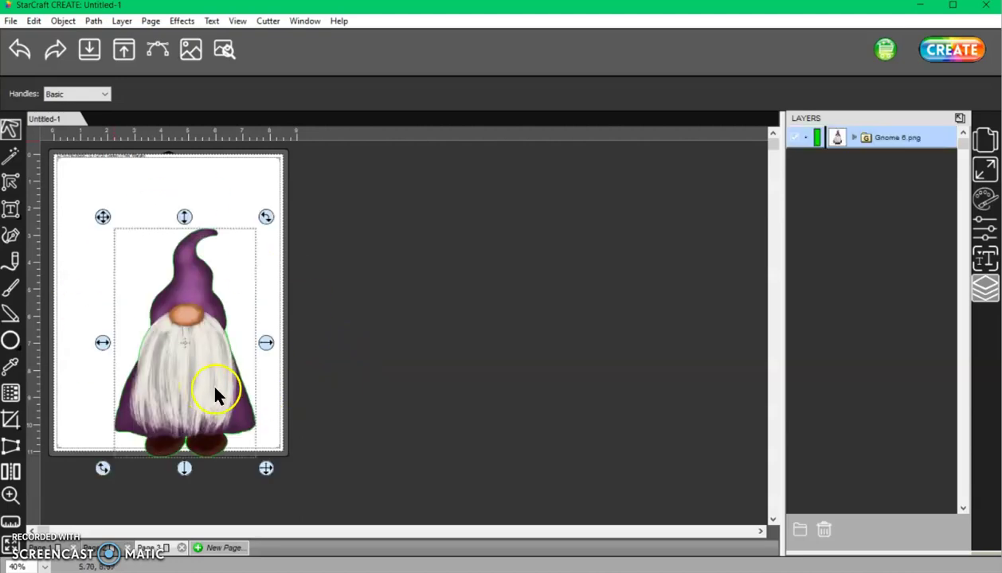
pyautogui.moveTo(193, 310); pyautogui.dragTo(163, 336)
# - Expand the Gnome 6.png group and open the Shadow Layer (Contour Cut) effect for its Cut layer
pyautogui.click(855, 137)
pyautogui.click(874, 161)
pyautogui.click(181, 21)
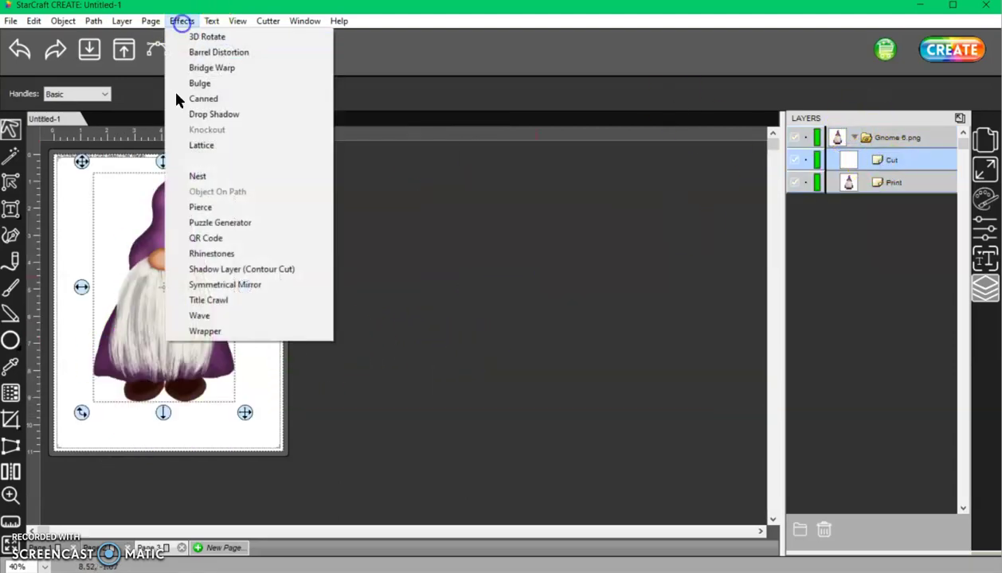
pyautogui.click(226, 271)
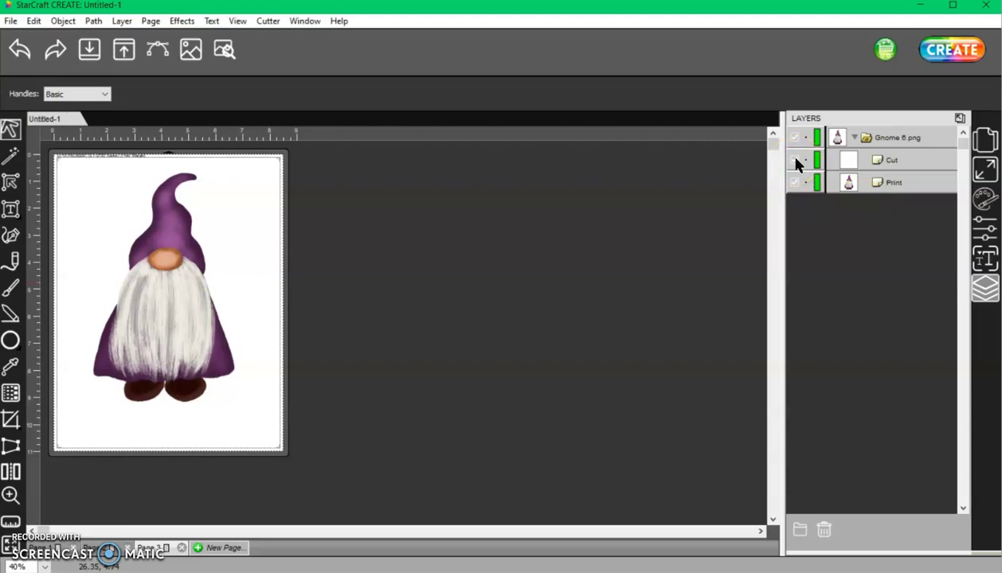
# - Change the cut line type of the gnome's Cut layer and check its outline in the cut settings preview
pyautogui.click(930, 160)
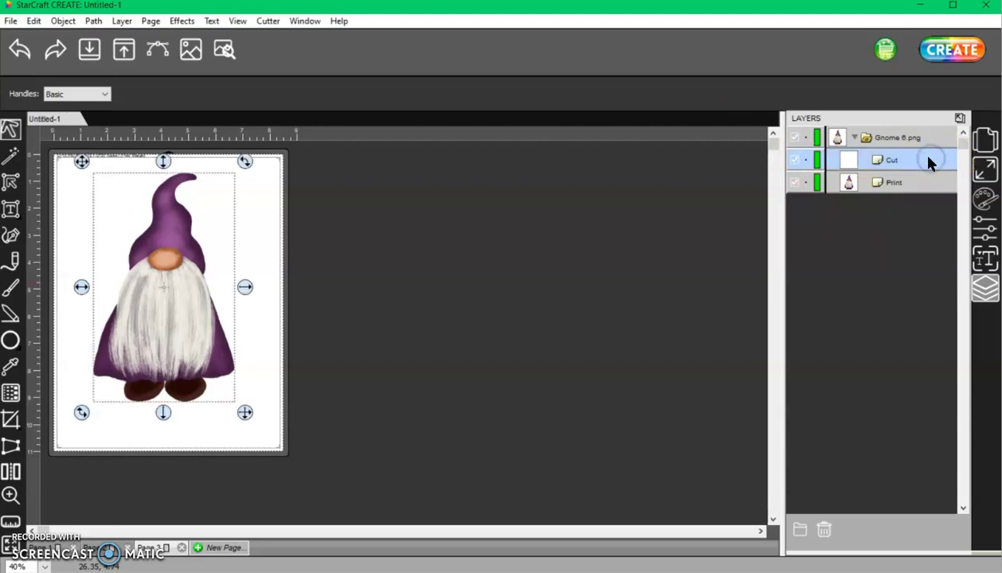
pyautogui.click(985, 227)
pyautogui.click(907, 230)
pyautogui.click(882, 261)
pyautogui.click(985, 288)
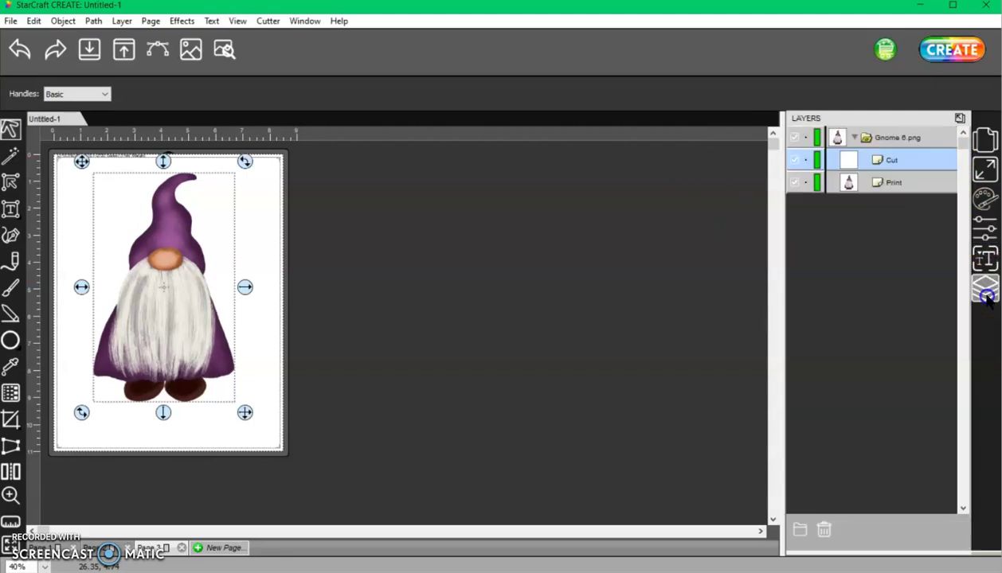
pyautogui.click(949, 51)
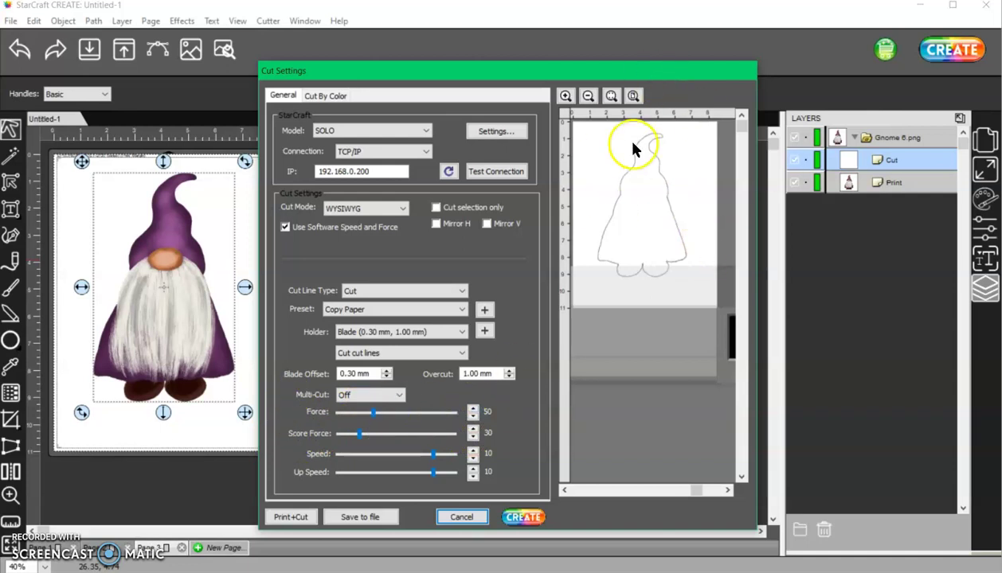
pyautogui.click(458, 517)
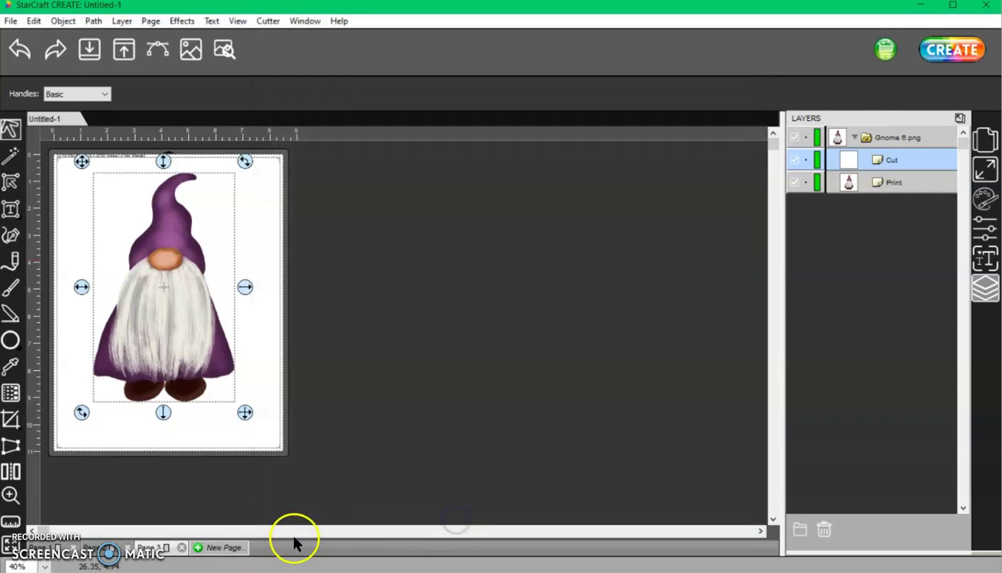